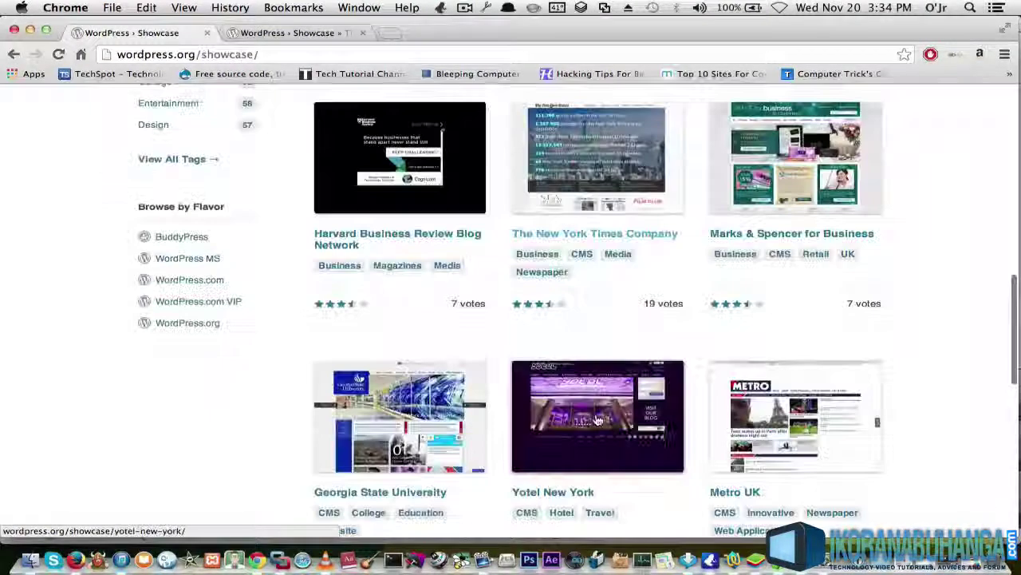
Scroll down through the WordPress.org Showcase grid of sites
scroll(598, 421, down, 5)
scroll(598, 421, down, 8)
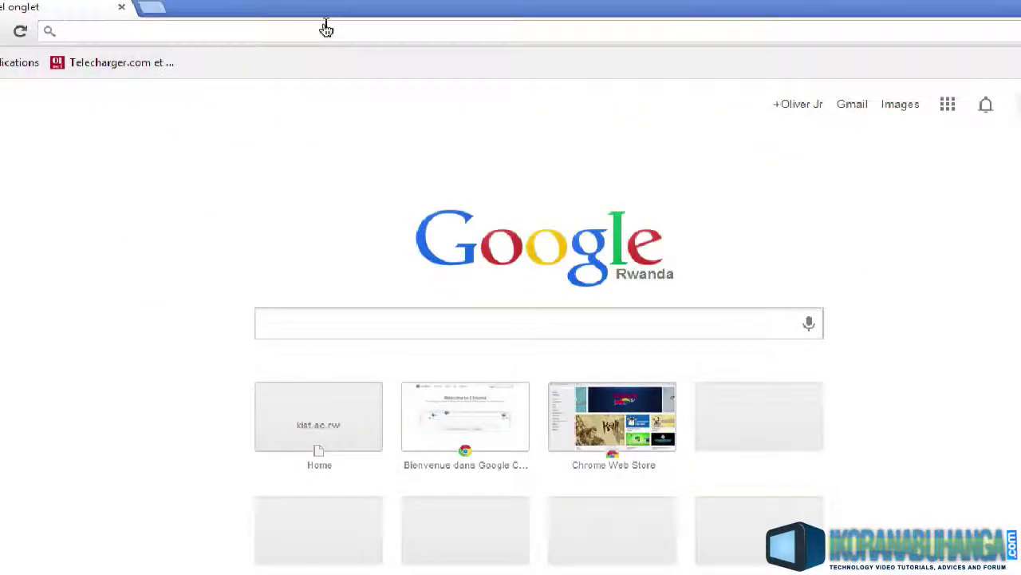
Go to wordpress.org and download the WordPress 3.7.1 zip from the download page
text(wordpress.)
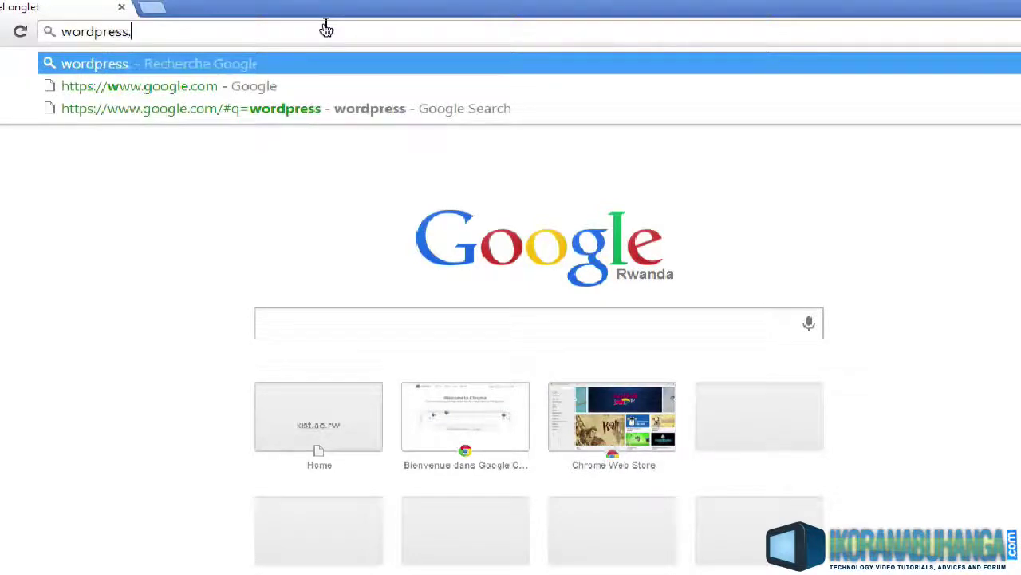
text(org)
key(Return)
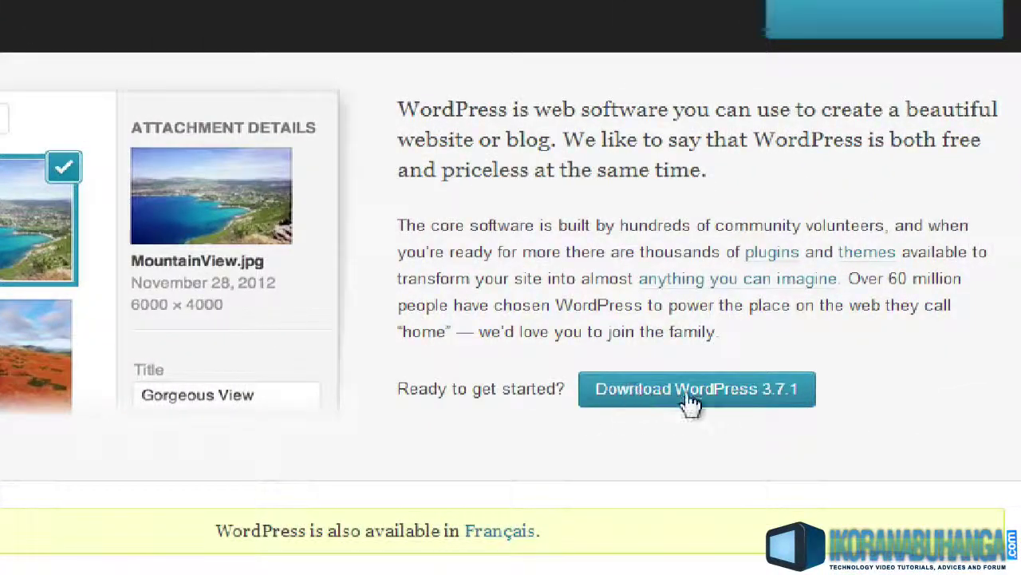
click(685, 374)
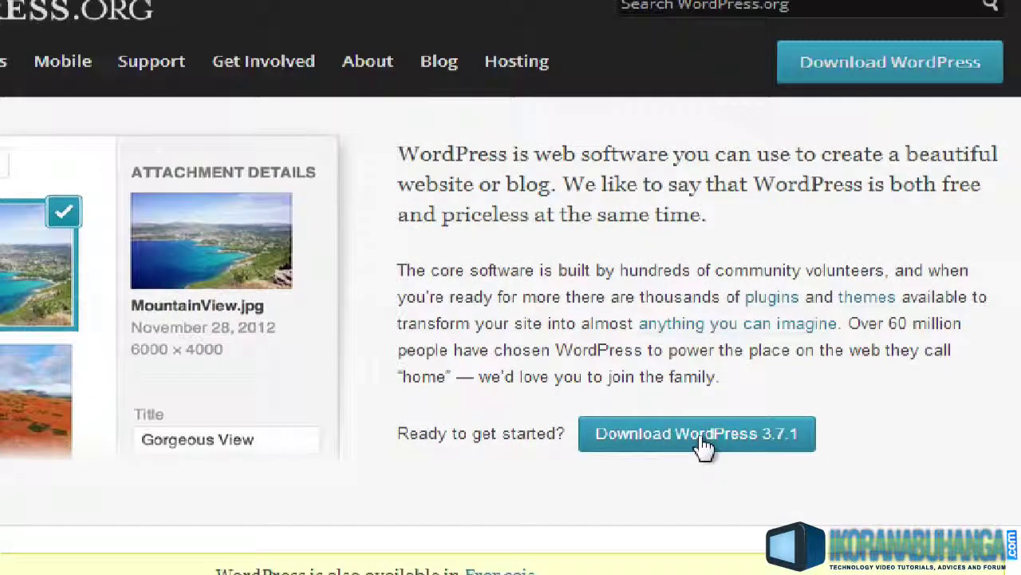
click(702, 441)
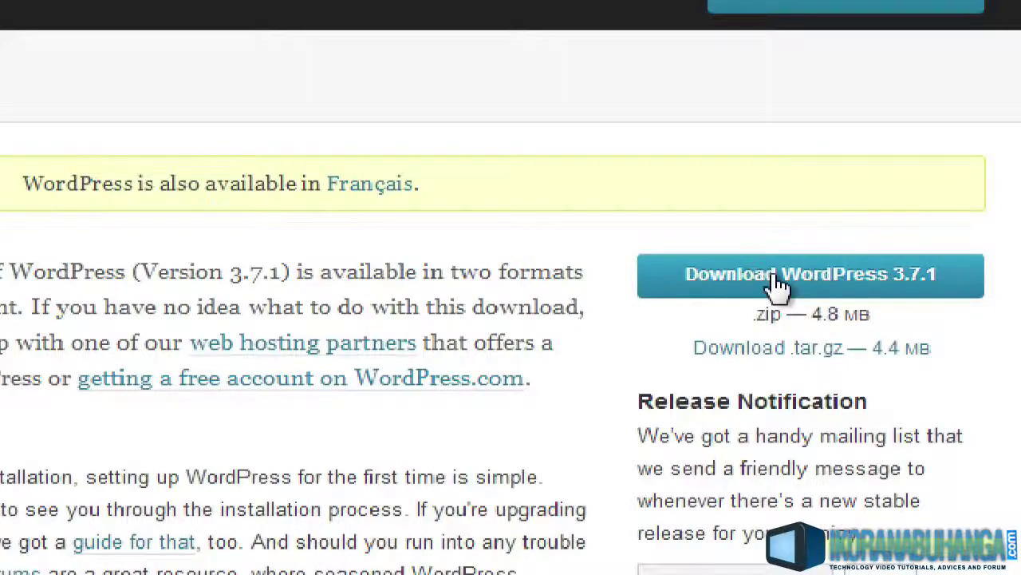
click(639, 275)
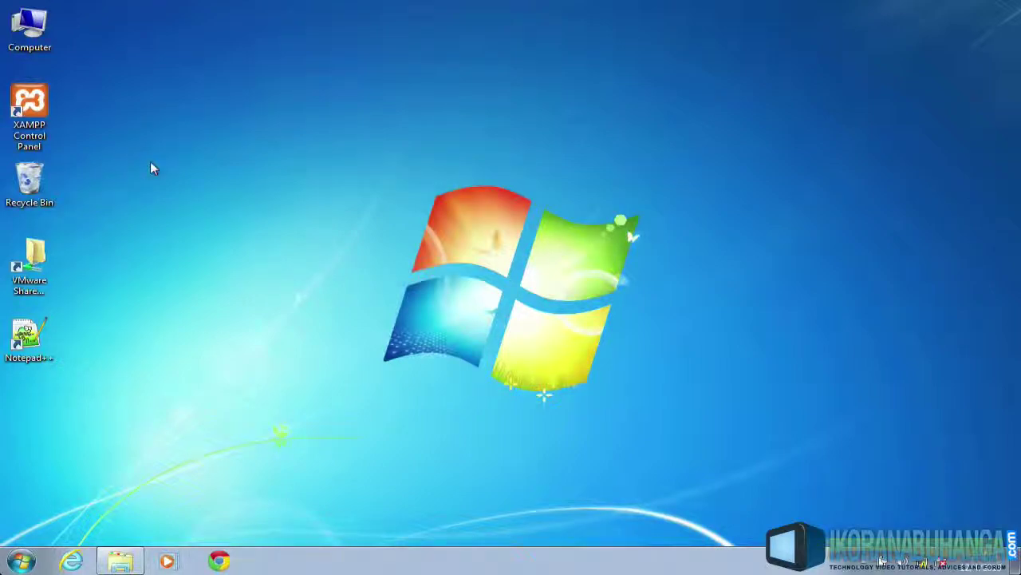
Start Apache and MySQL in XAMPP Control Panel, then minimize the panel
click(38, 103)
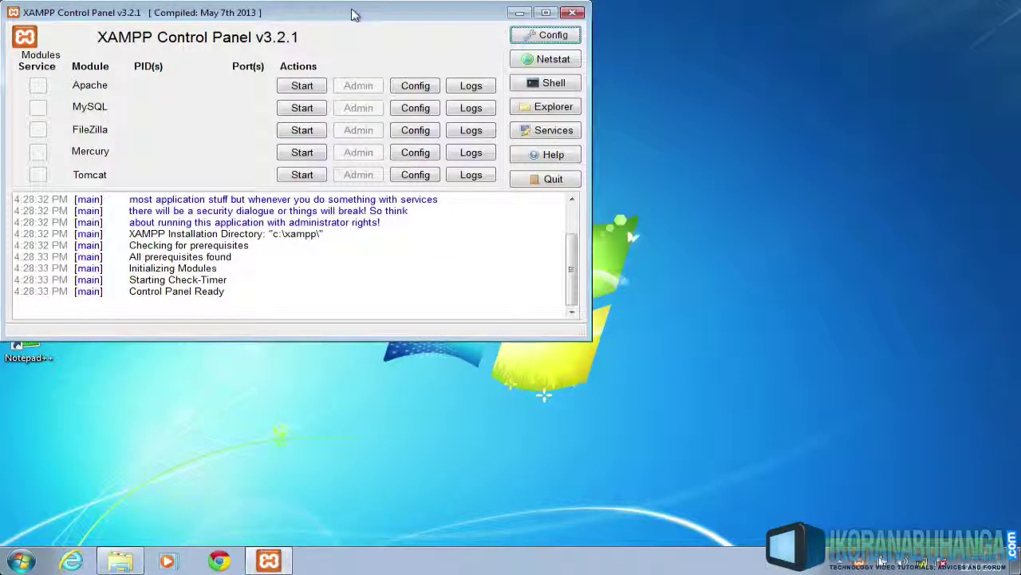
drag(357, 14, 639, 102)
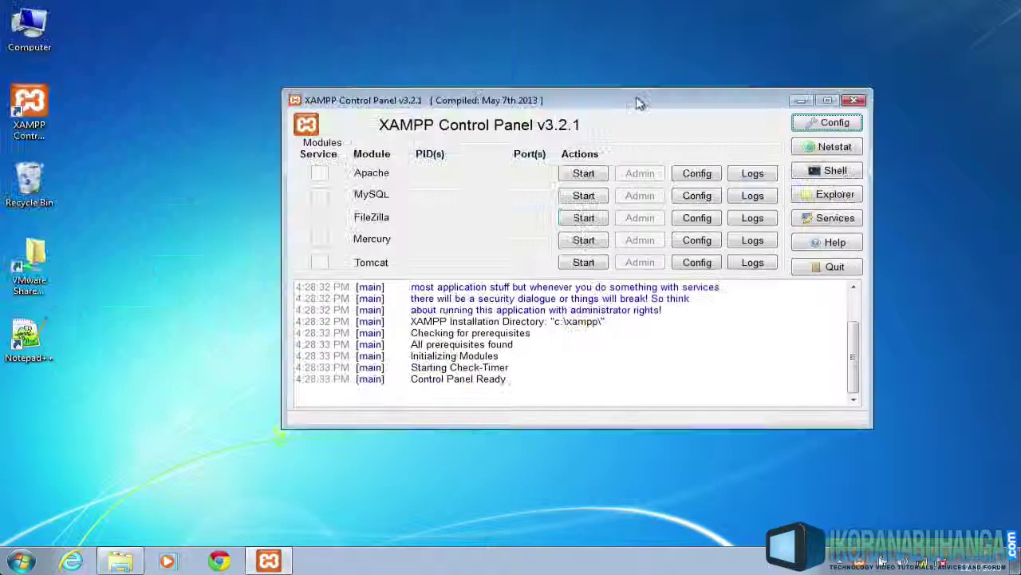
click(578, 174)
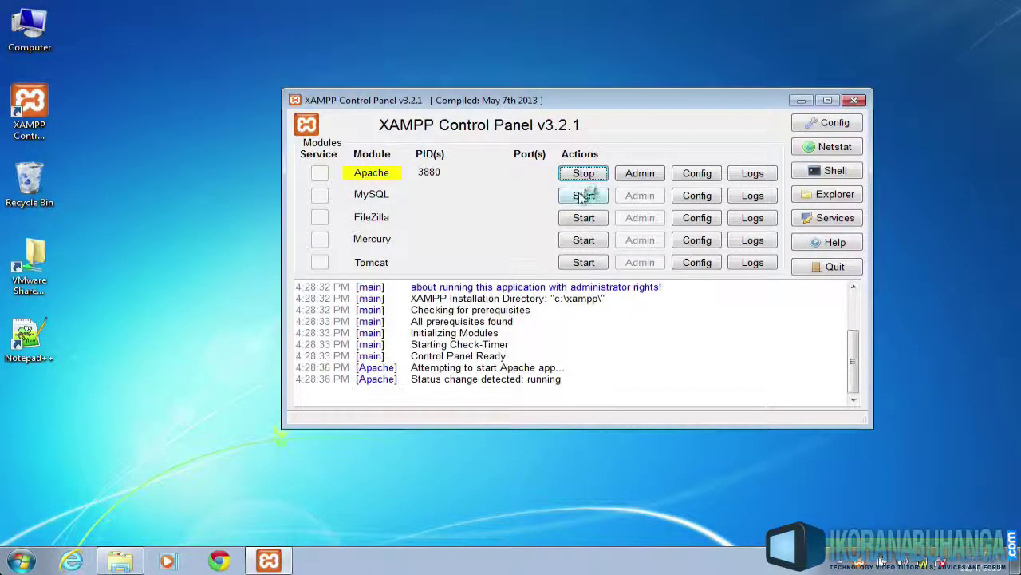
click(582, 196)
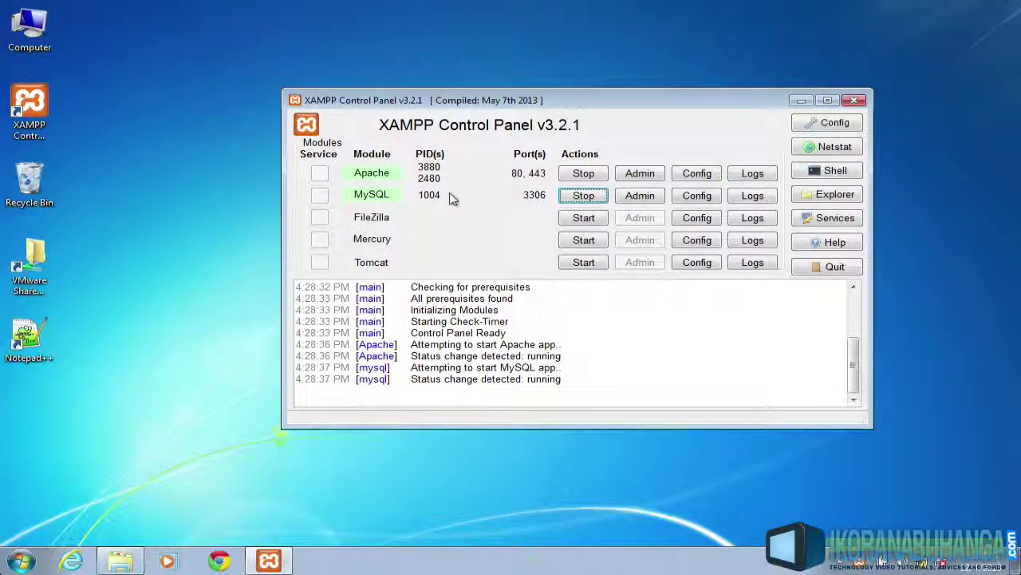
click(801, 101)
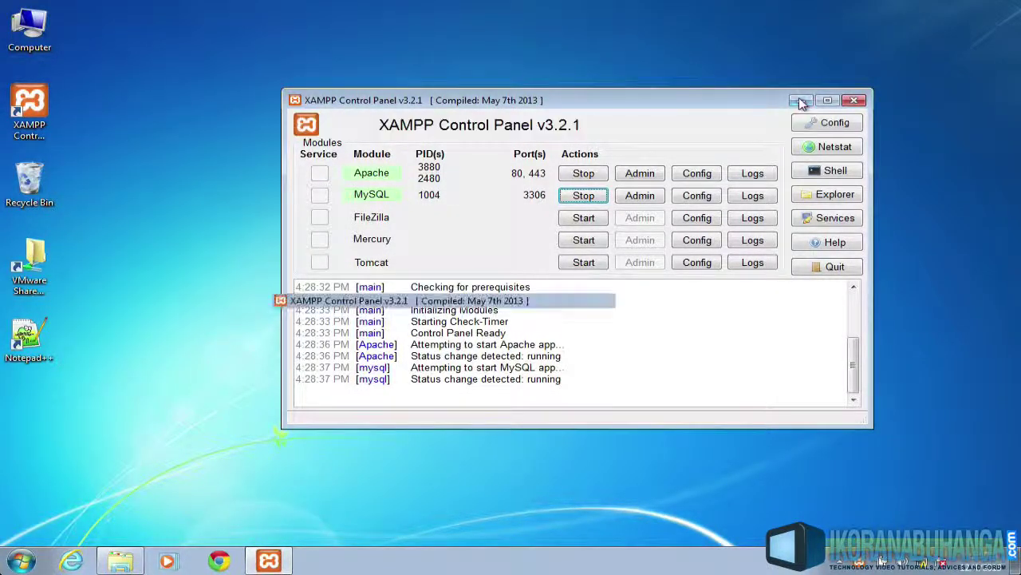
click(20, 561)
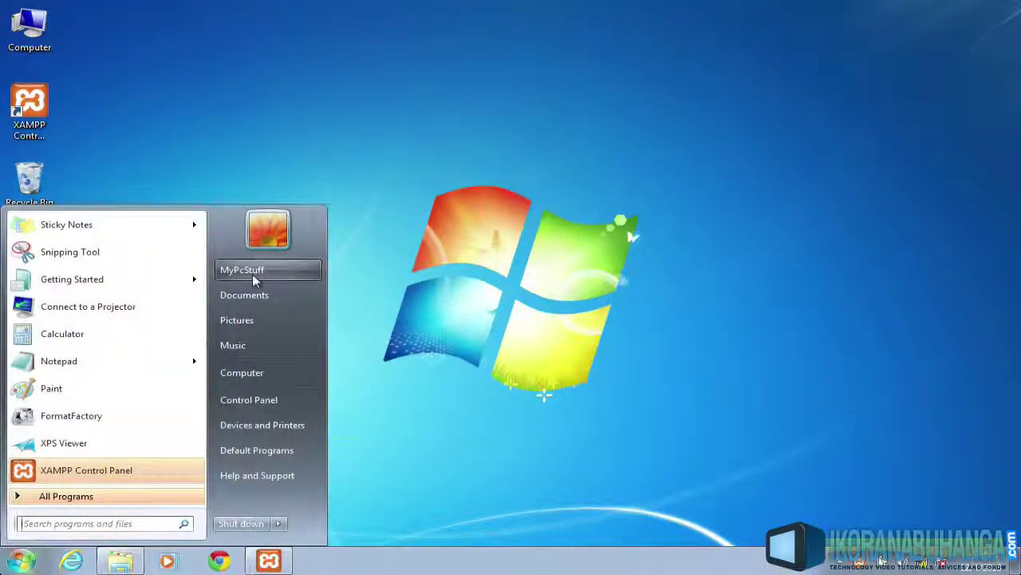
Extract the WordPress 3.7.1 zip in Downloads to a wordpress-3.7.1 (1) folder
click(252, 273)
double_click(610, 96)
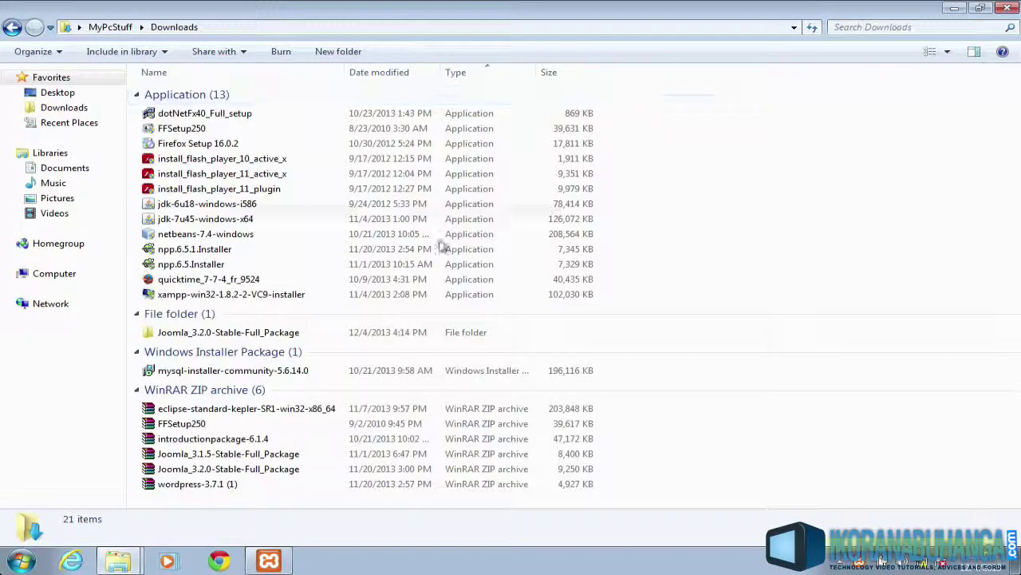
click(201, 489)
right_click(201, 488)
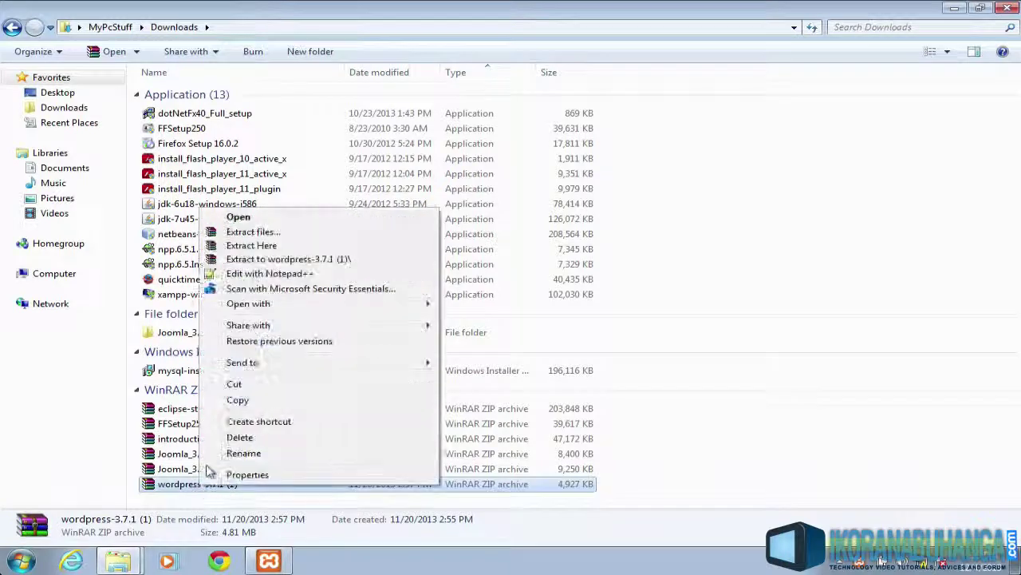
click(257, 258)
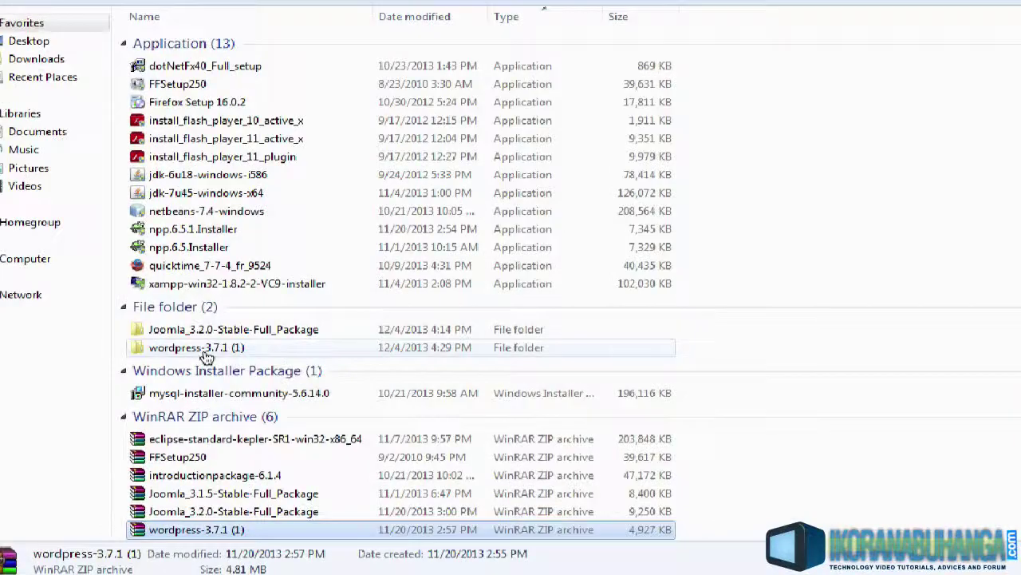
Copy the extracted wordpress-3.7.1 (1) folder
right_click(207, 355)
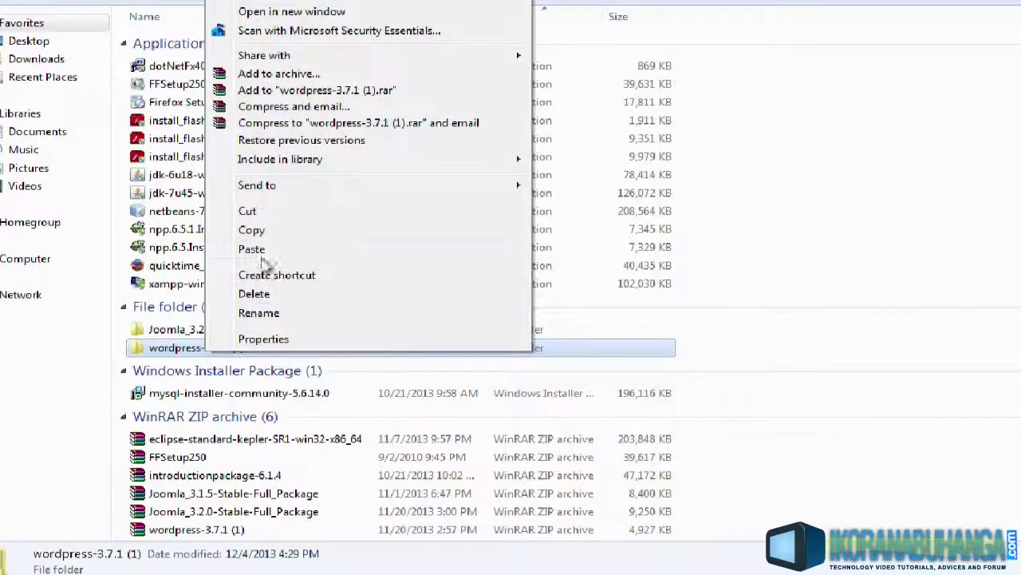
click(251, 230)
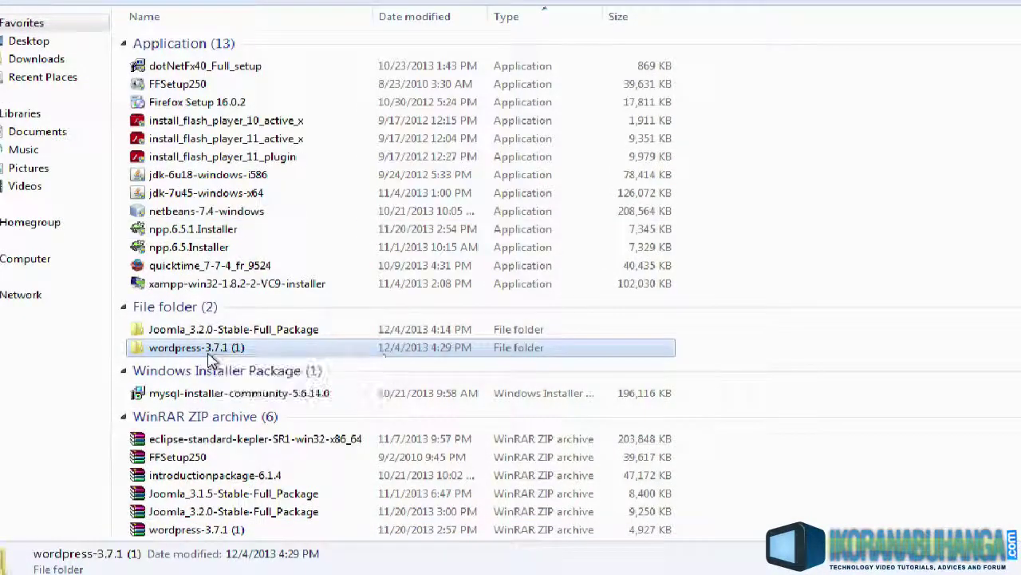
right_click(211, 358)
click(257, 230)
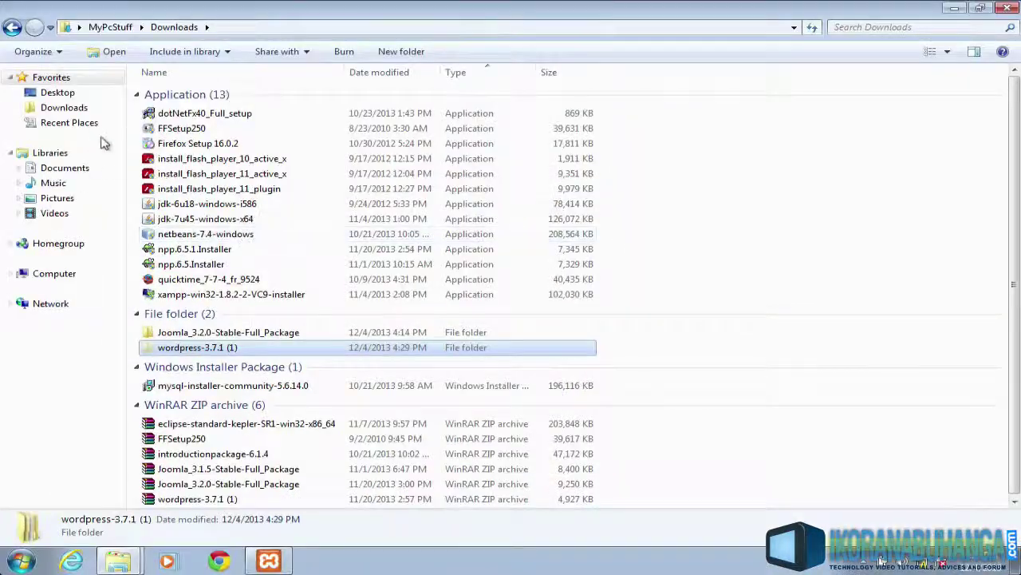
click(21, 561)
click(252, 373)
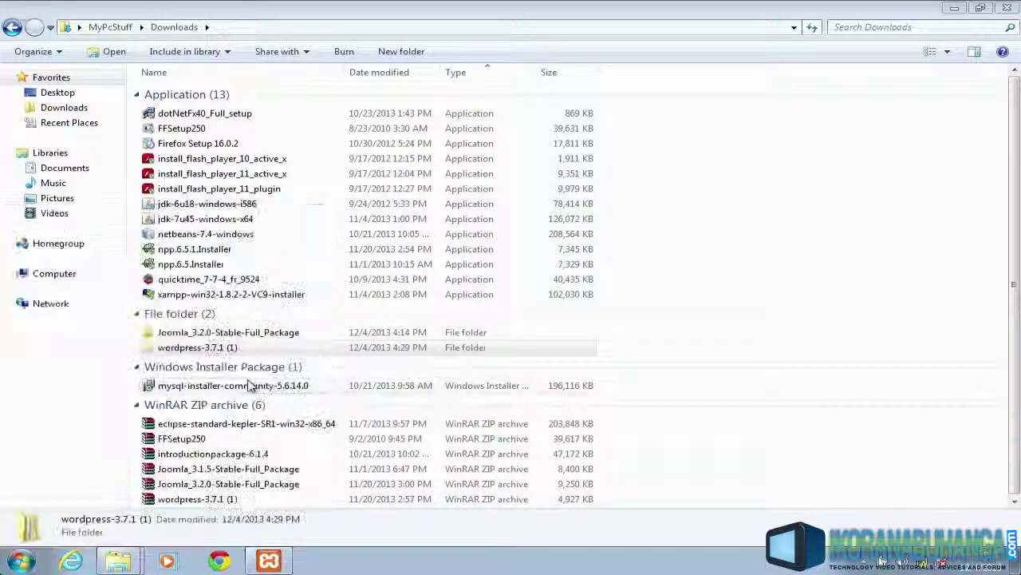
Paste the WordPress folder into C:\xampp\htdocs
double_click(216, 102)
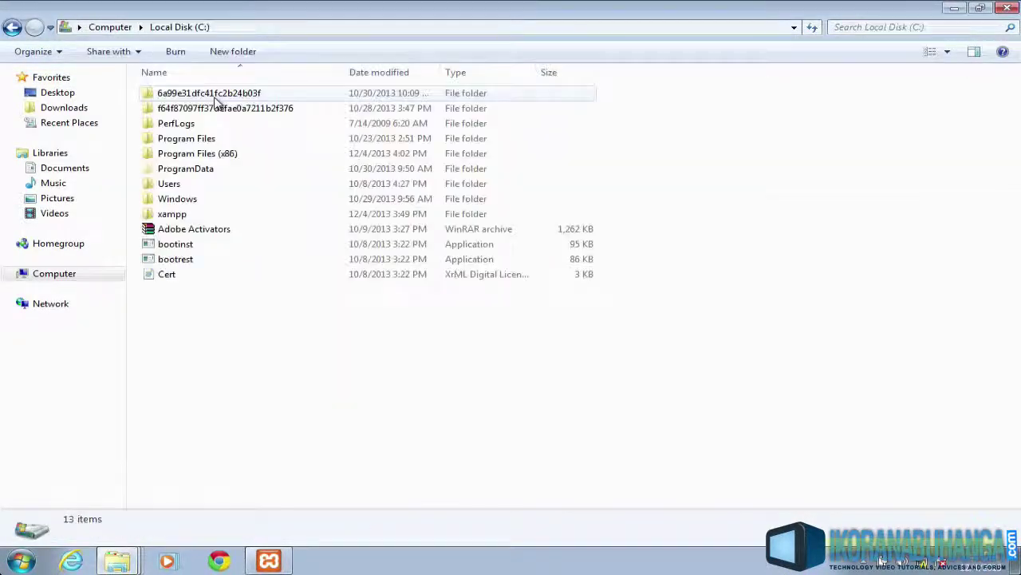
double_click(194, 213)
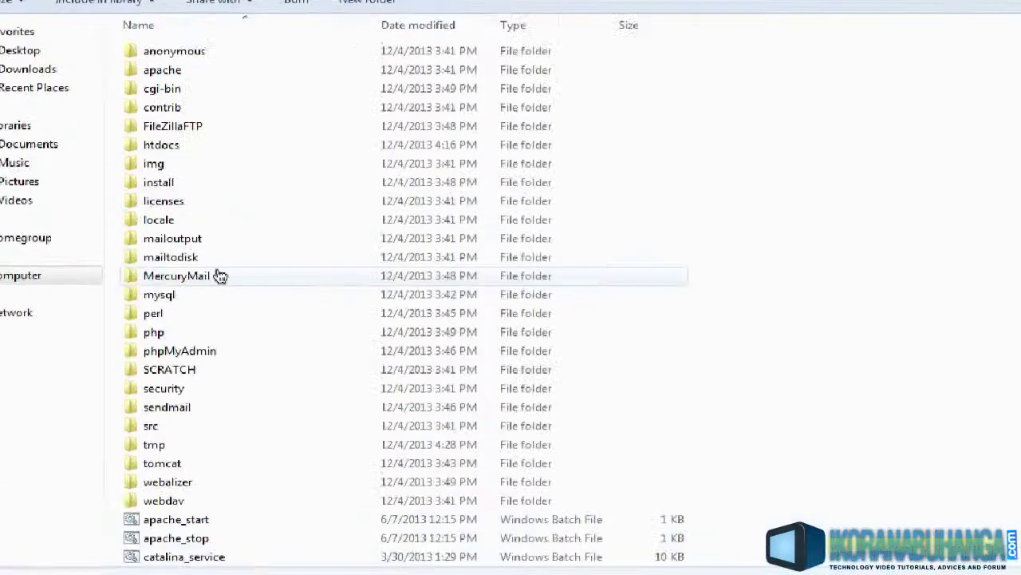
double_click(182, 169)
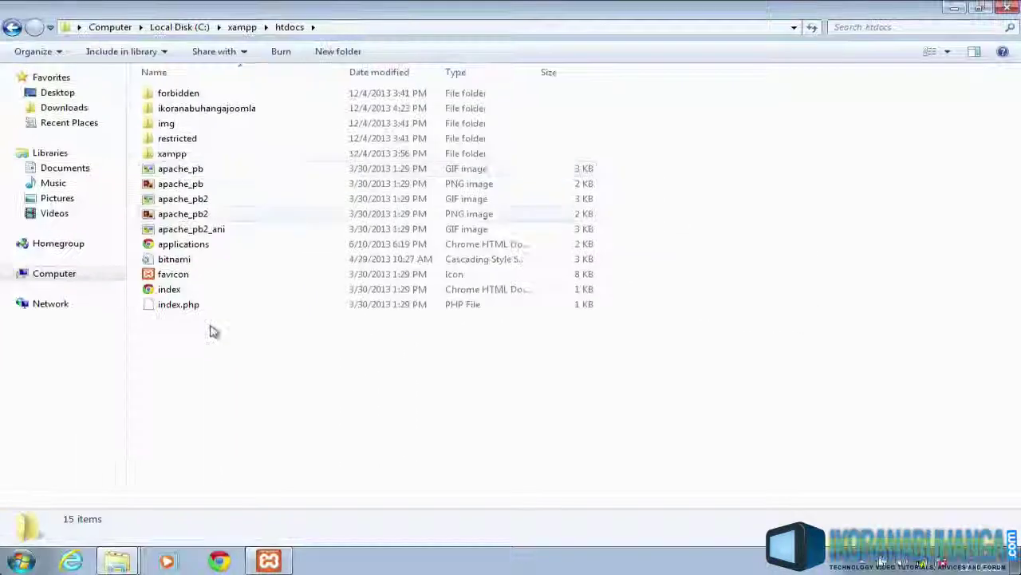
right_click(211, 332)
click(244, 254)
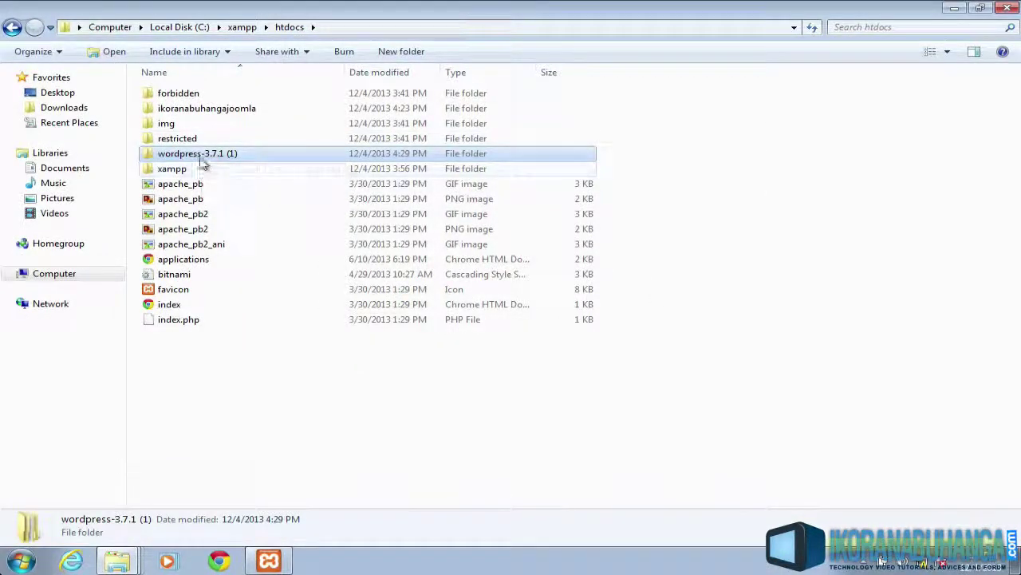
Rename the pasted folder to ikoranabuhangawordpress and close the htdocs window
click(225, 155)
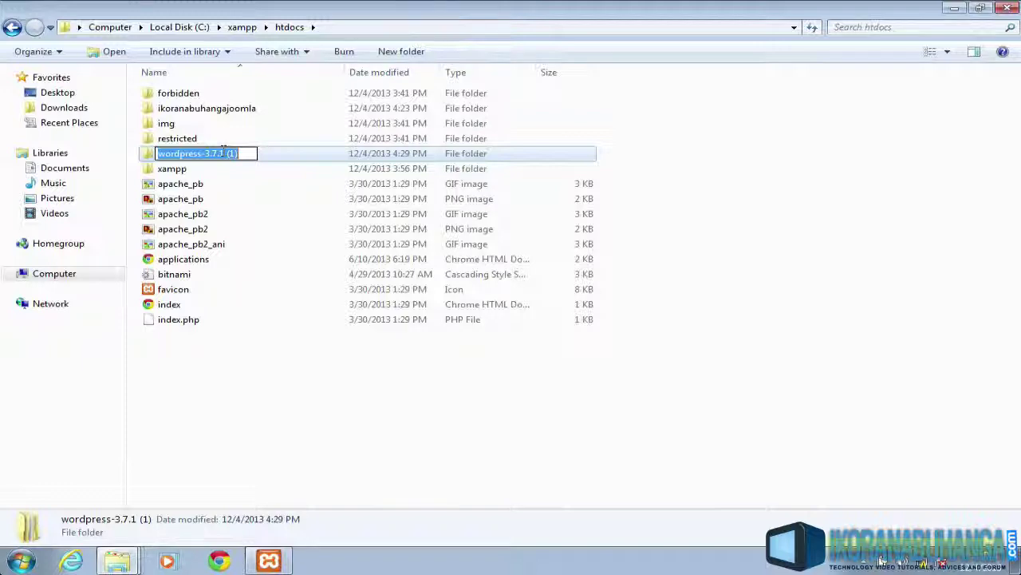
text(ikoran)
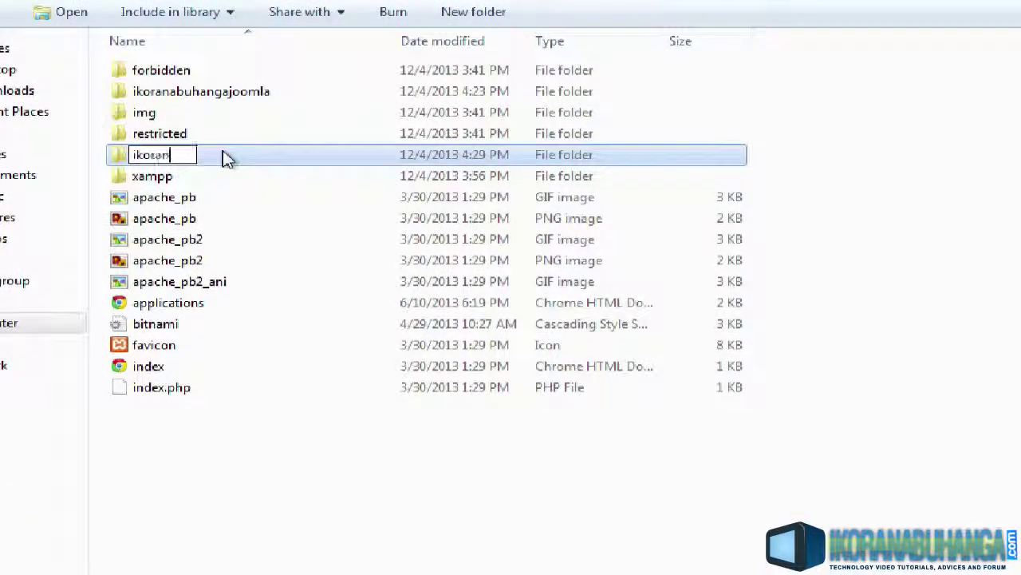
text(abuhanga)
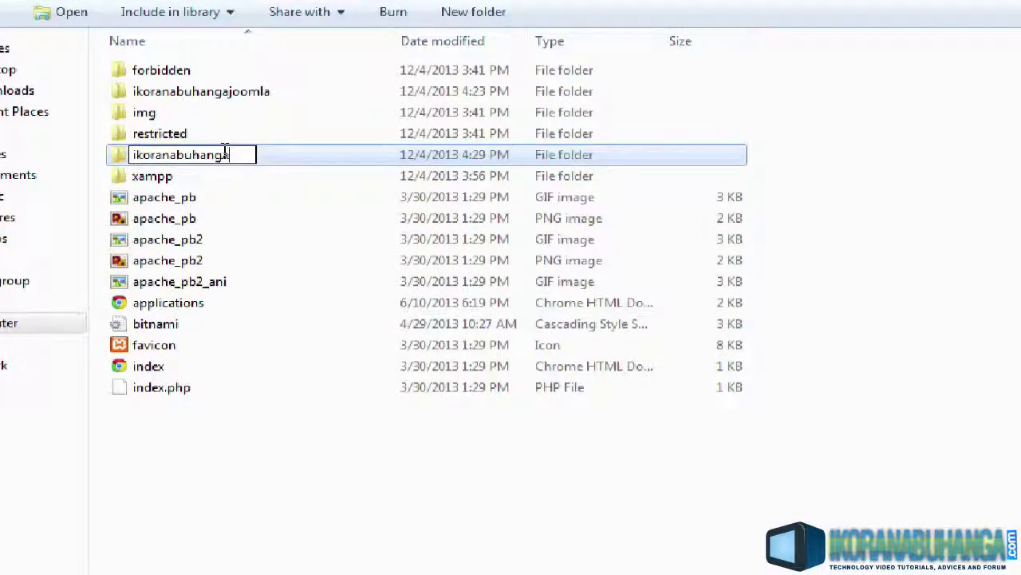
text(wordpress)
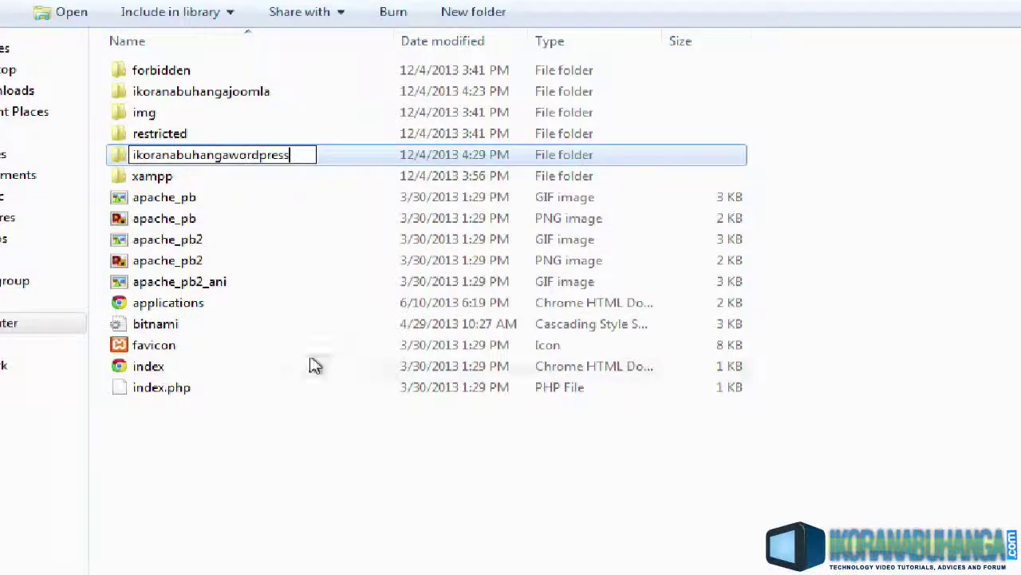
click(306, 449)
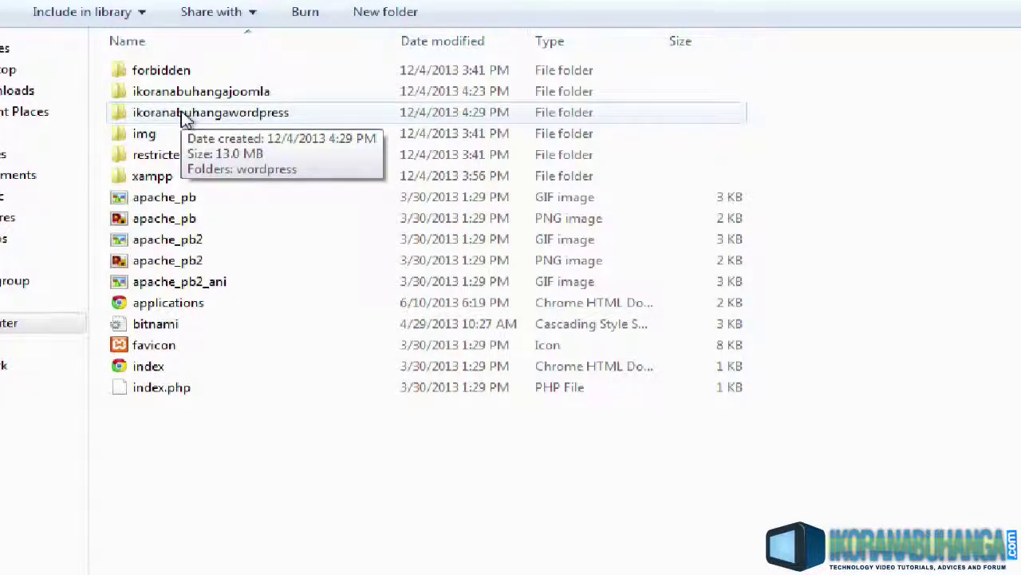
click(948, 9)
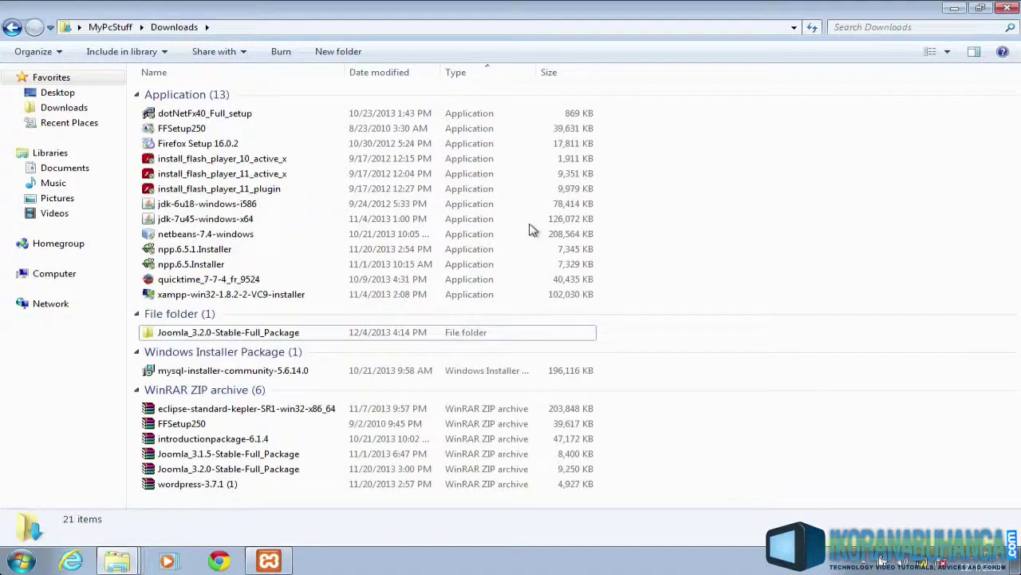
Load localhost in Chrome and open phpMyAdmin from the XAMPP Tools sidebar
click(954, 8)
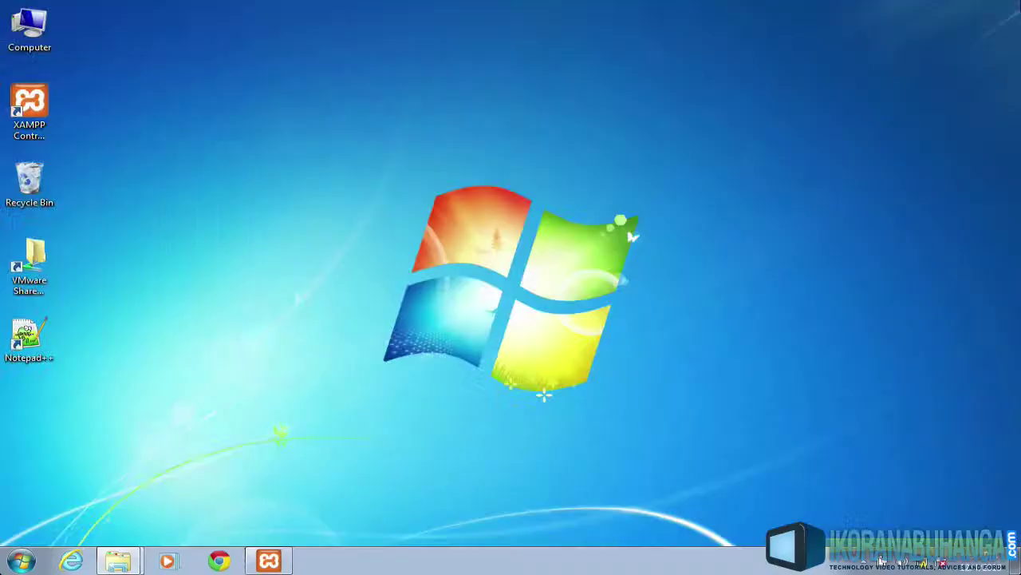
click(213, 561)
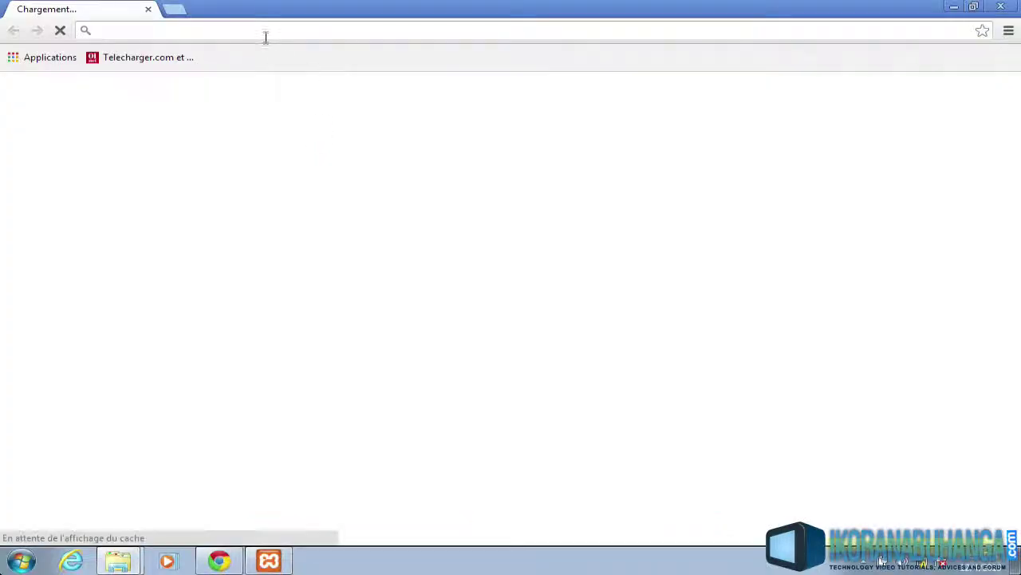
text(localhost)
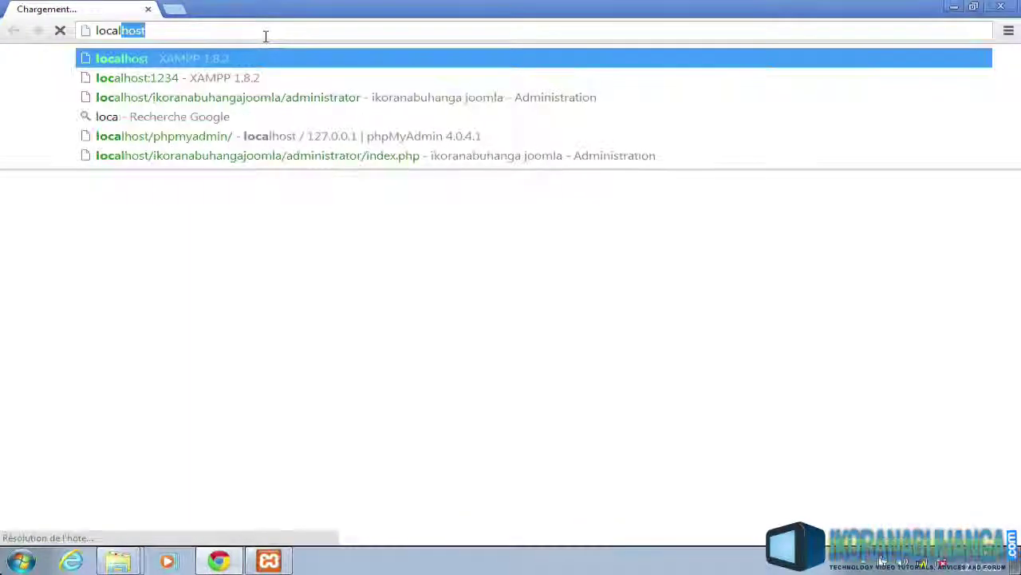
key(Return)
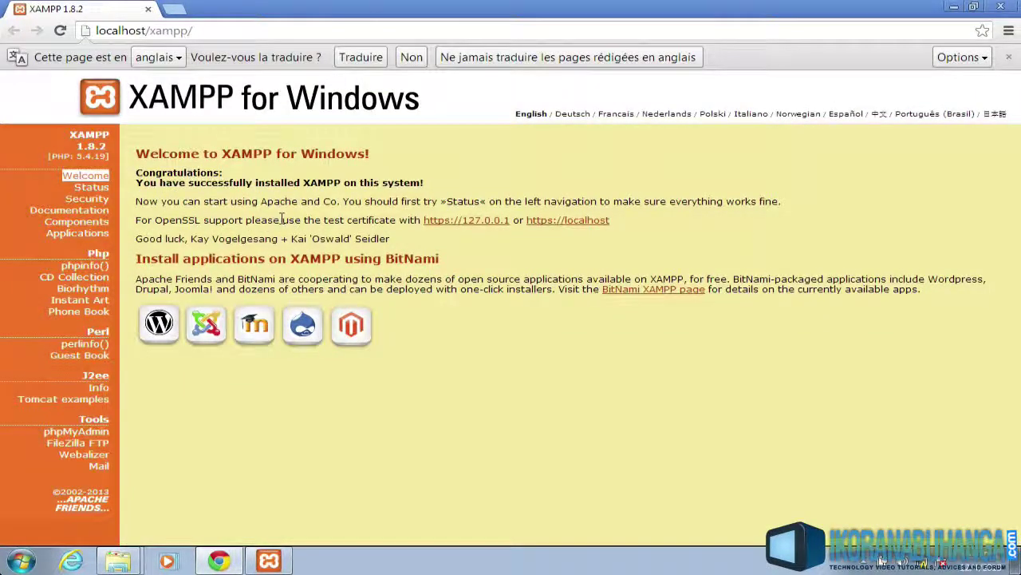
scroll(281, 220, down, 1)
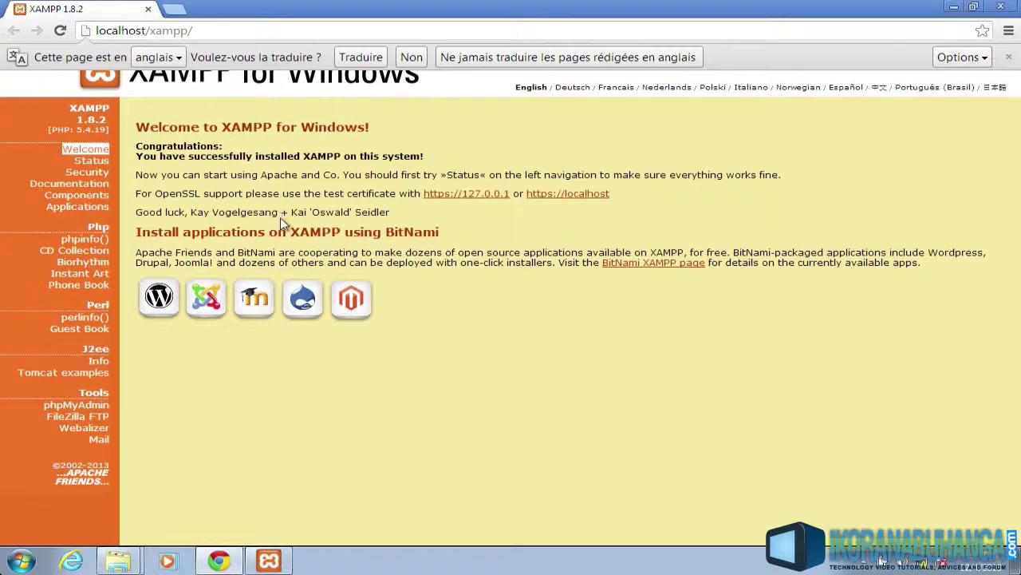
click(94, 406)
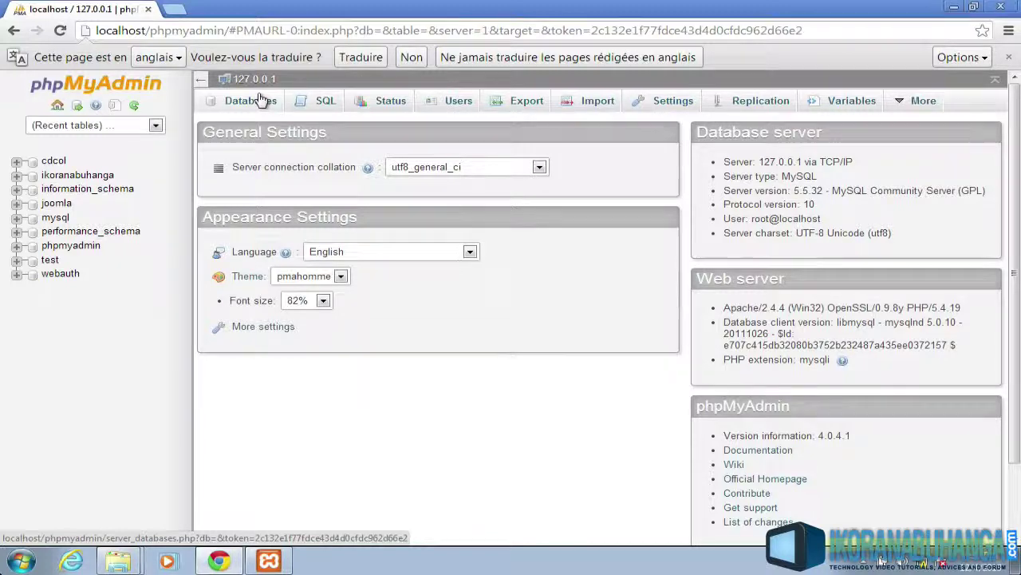
Create a database named 'wordpress' from phpMyAdmin's Databases tab
click(260, 99)
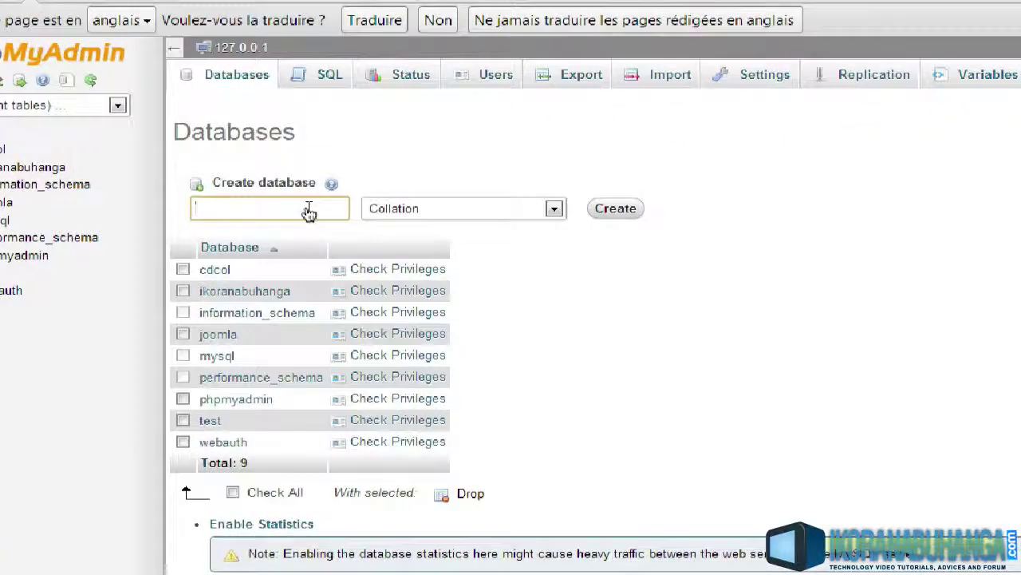
text(wordpress)
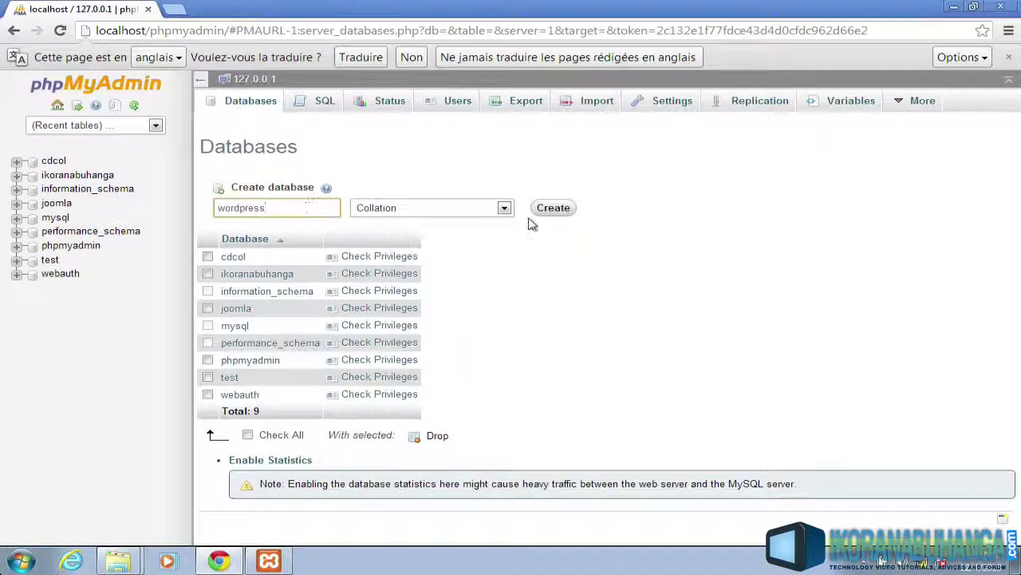
click(559, 209)
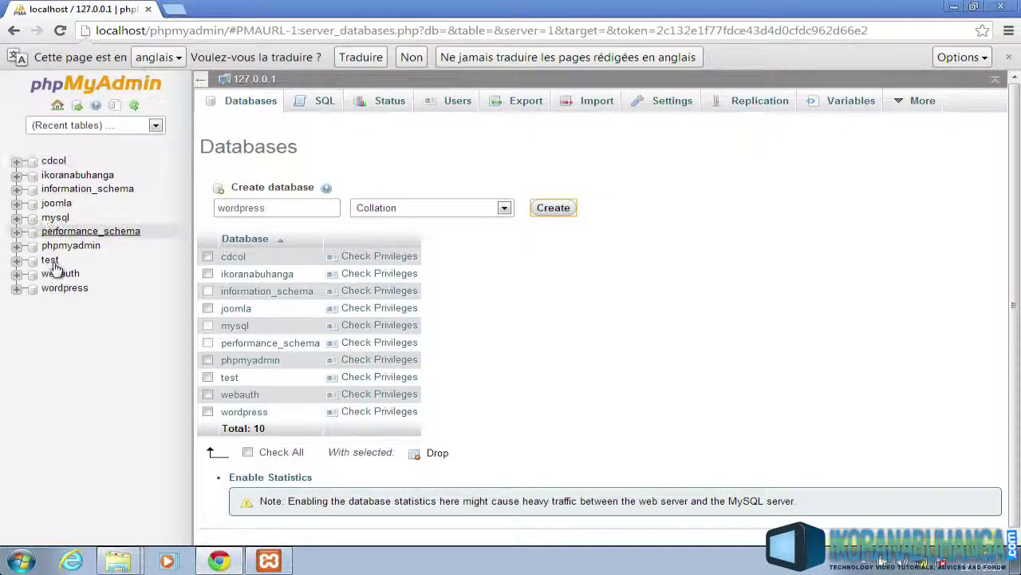
click(174, 10)
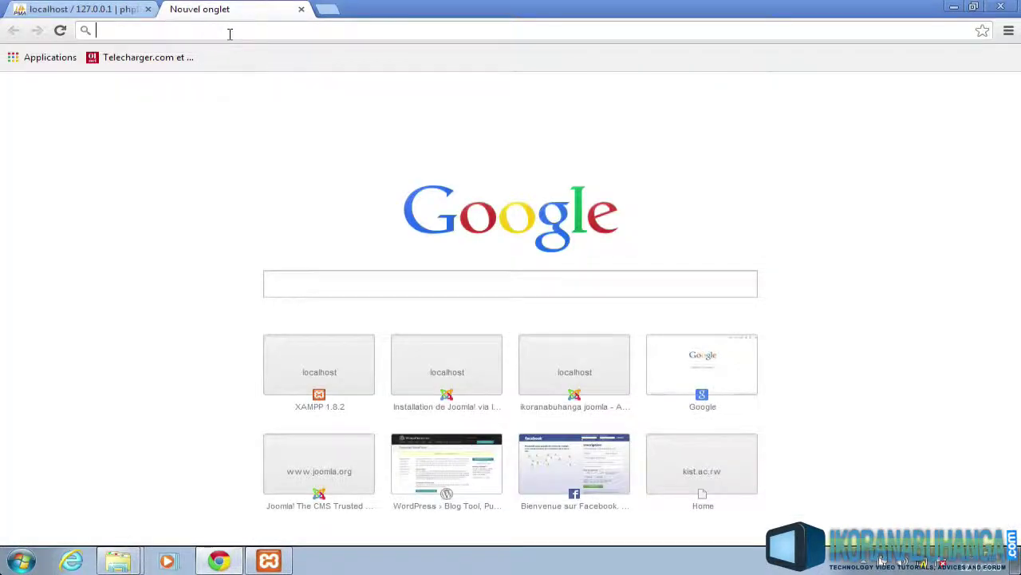
Enter localhost/ikoranabuhangawordpress in the new tab and load it after checking the htdocs folder
text(localhost)
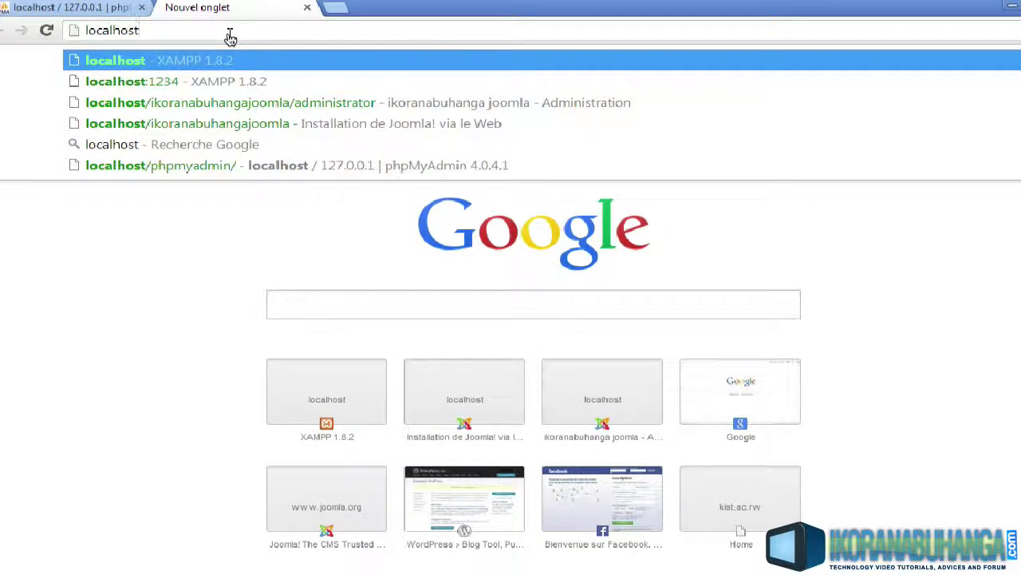
text(/ikoran)
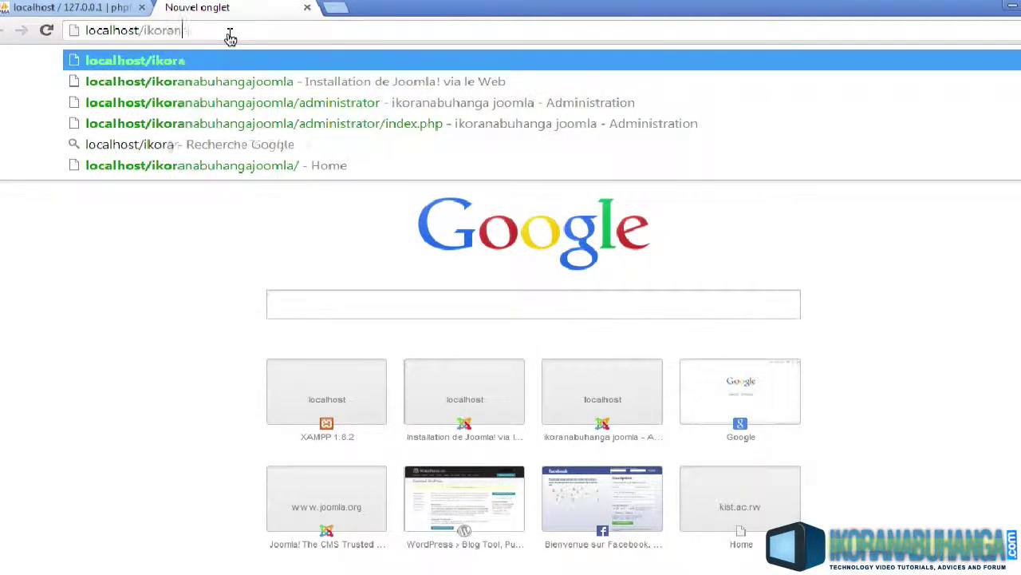
text(abuhanga)
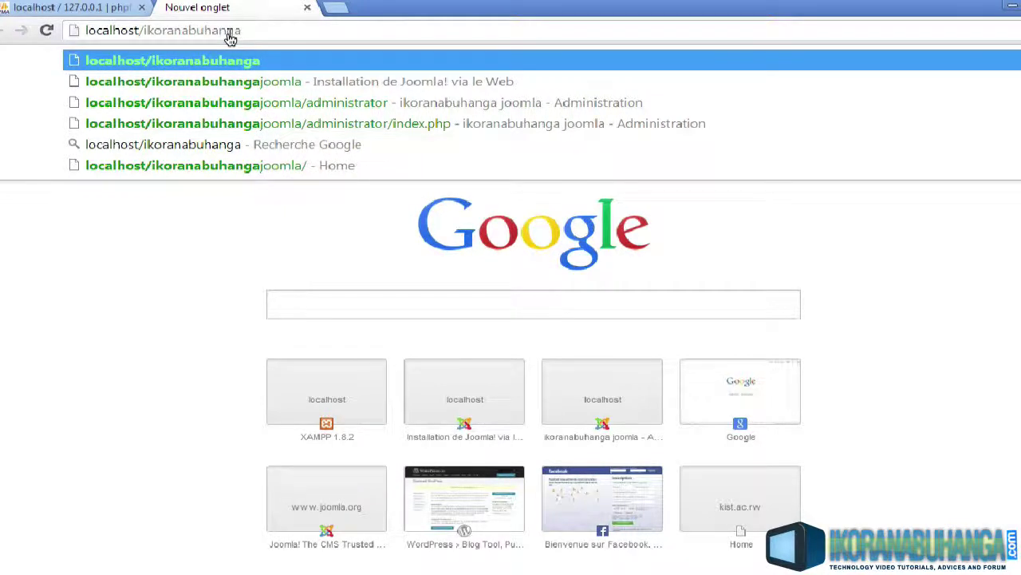
text(wordpress)
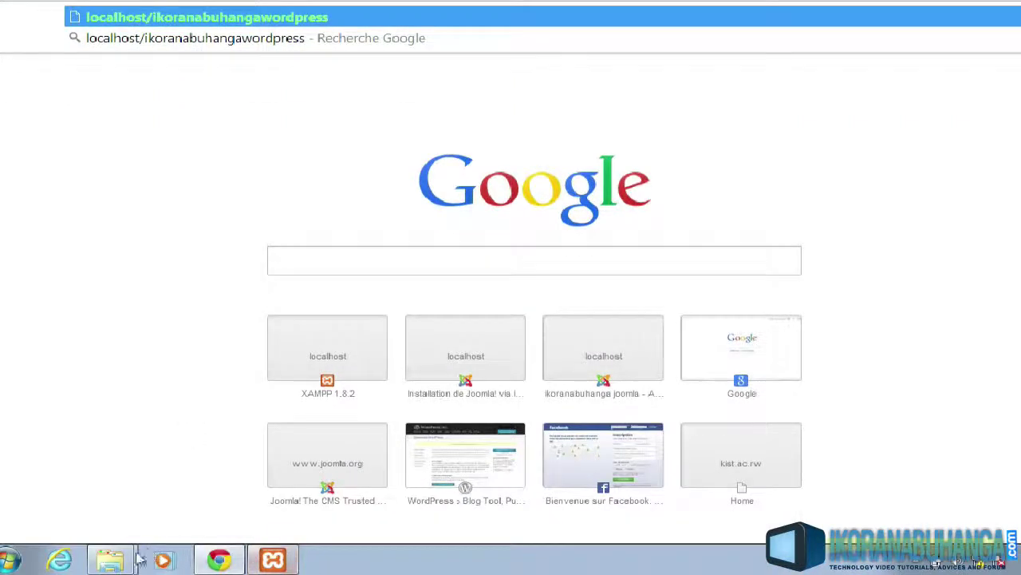
click(110, 559)
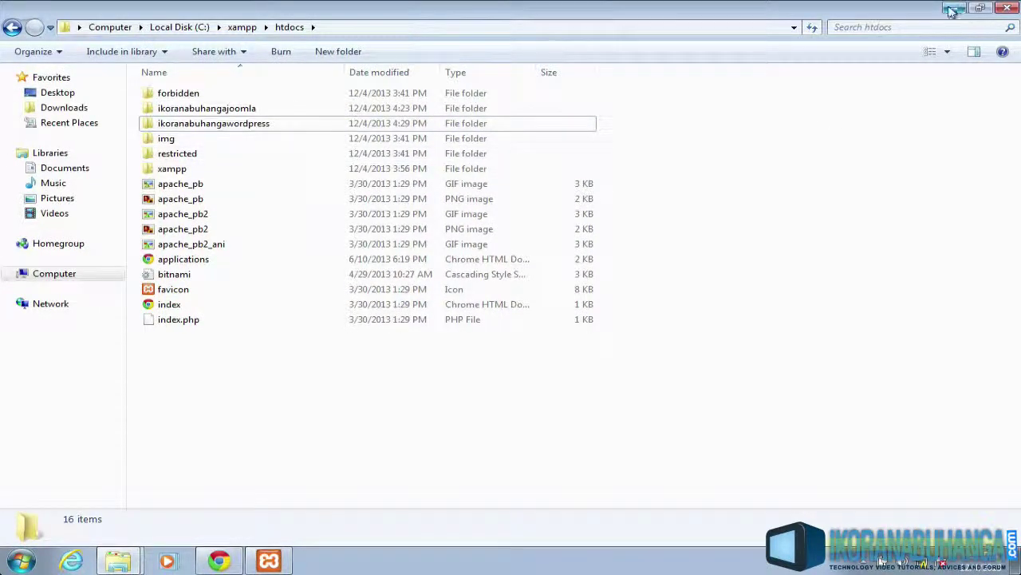
click(952, 11)
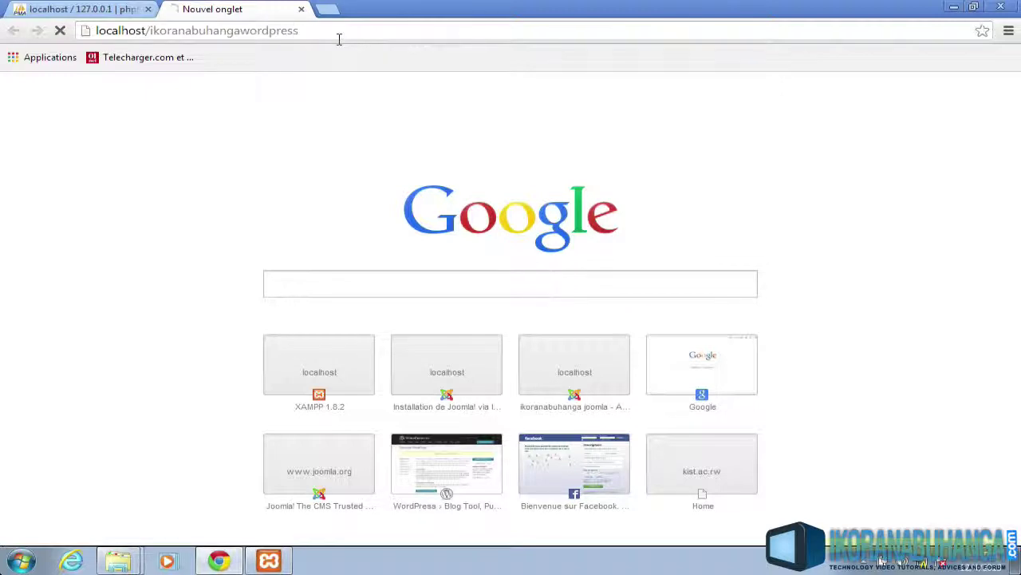
click(339, 37)
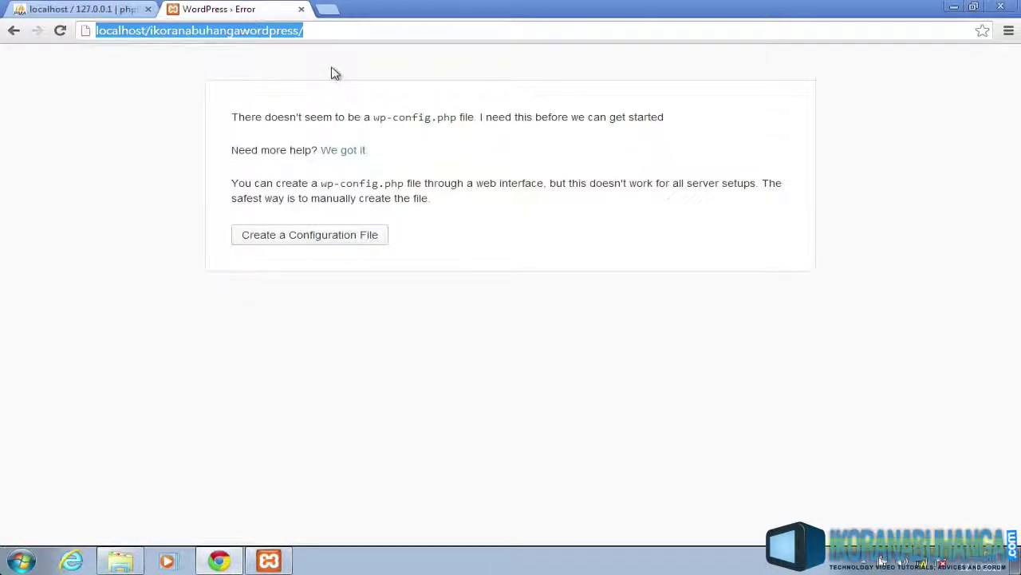
Highlight wp-config.php in the missing-file message and decline the page translation offer
click(292, 36)
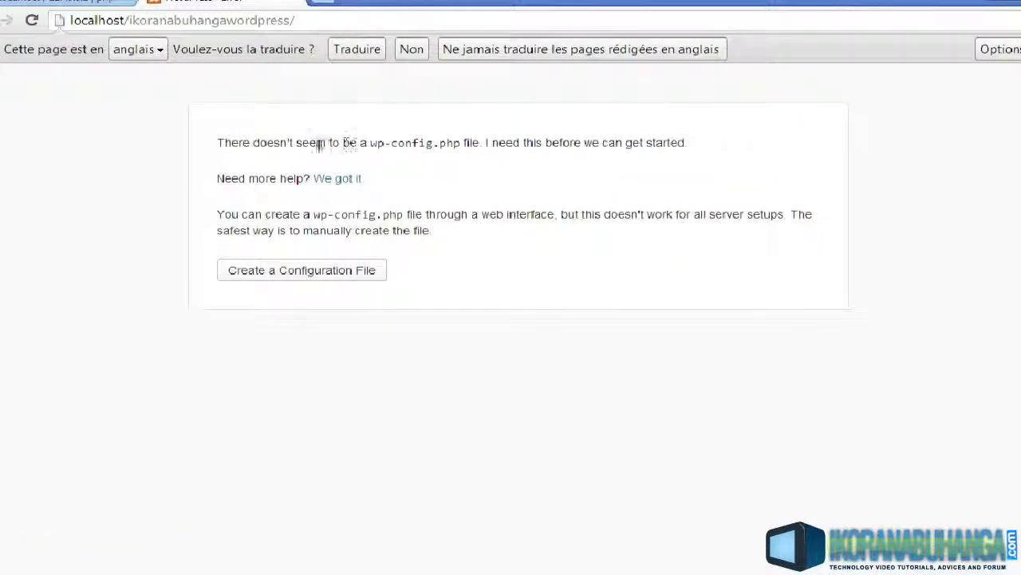
drag(368, 142, 433, 142)
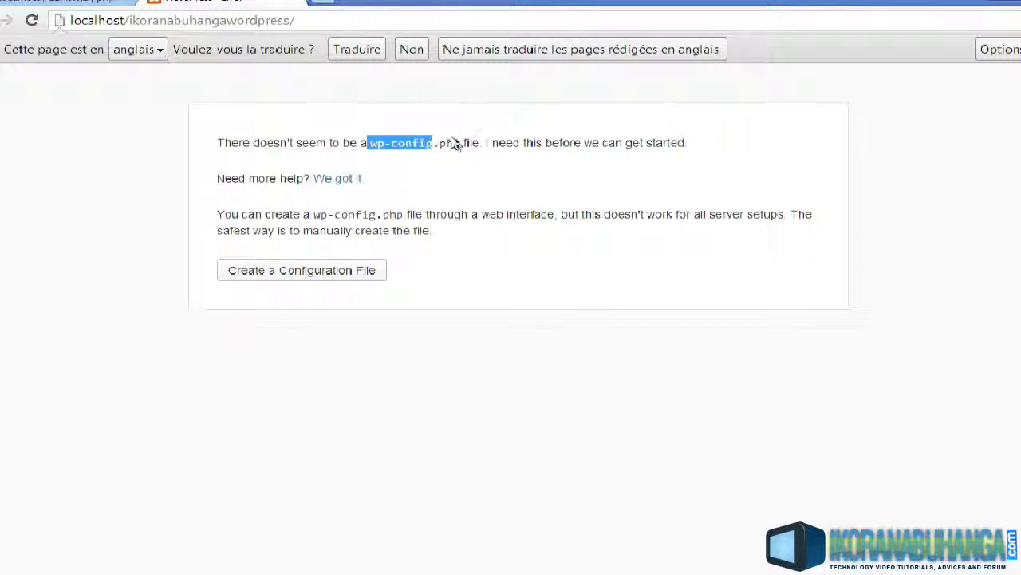
drag(462, 142, 363, 144)
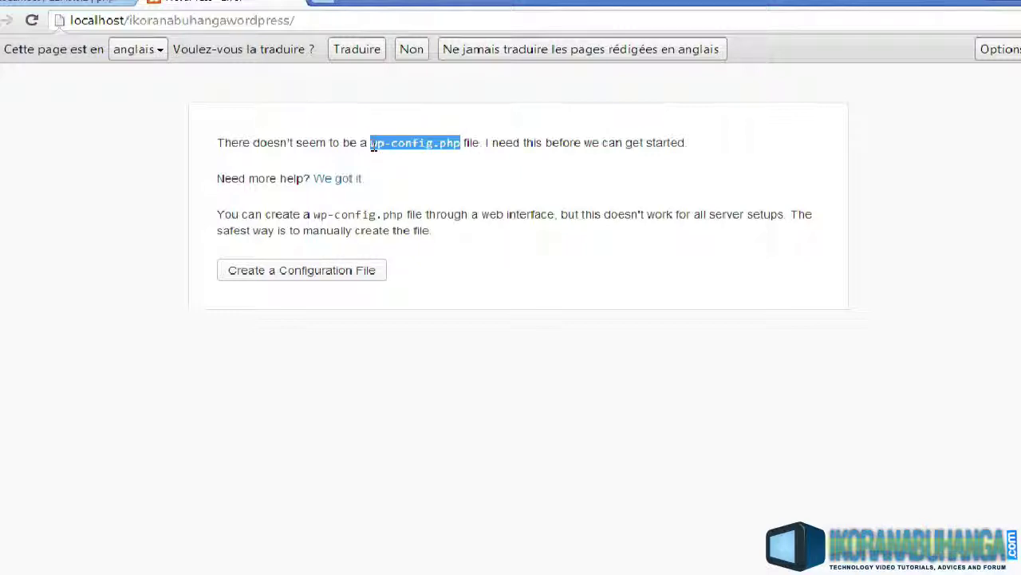
click(411, 50)
click(94, 10)
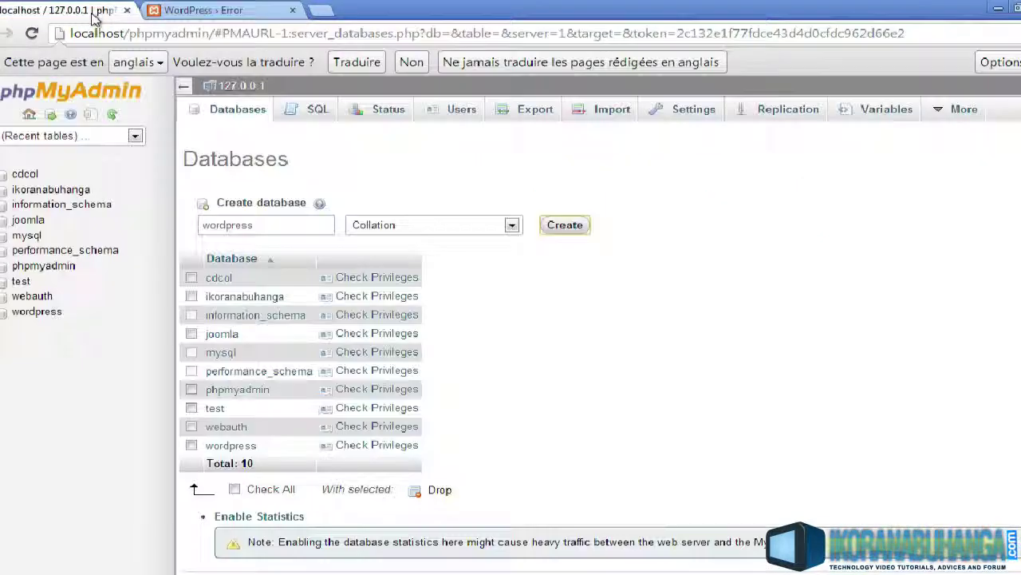
click(247, 10)
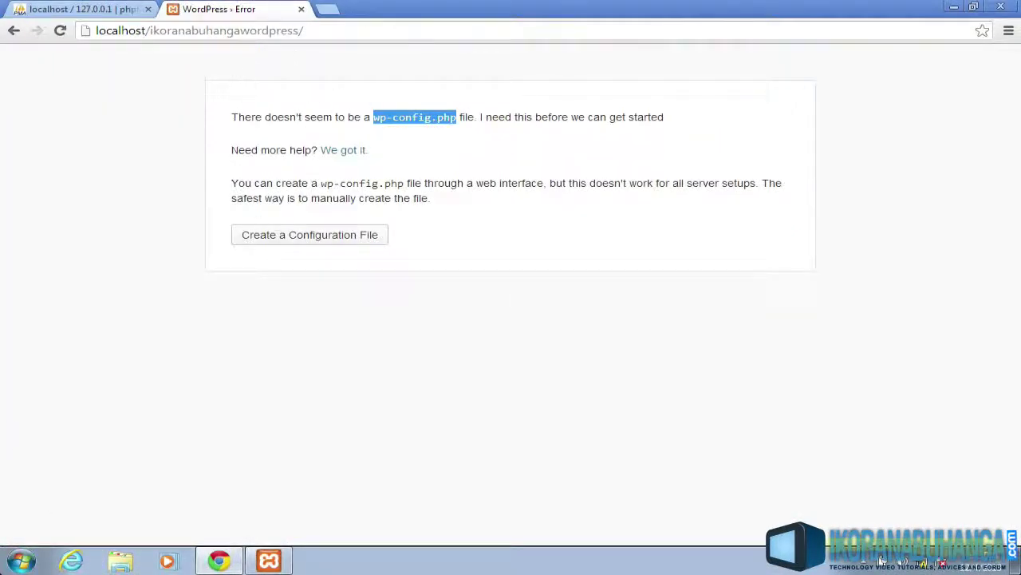
click(249, 31)
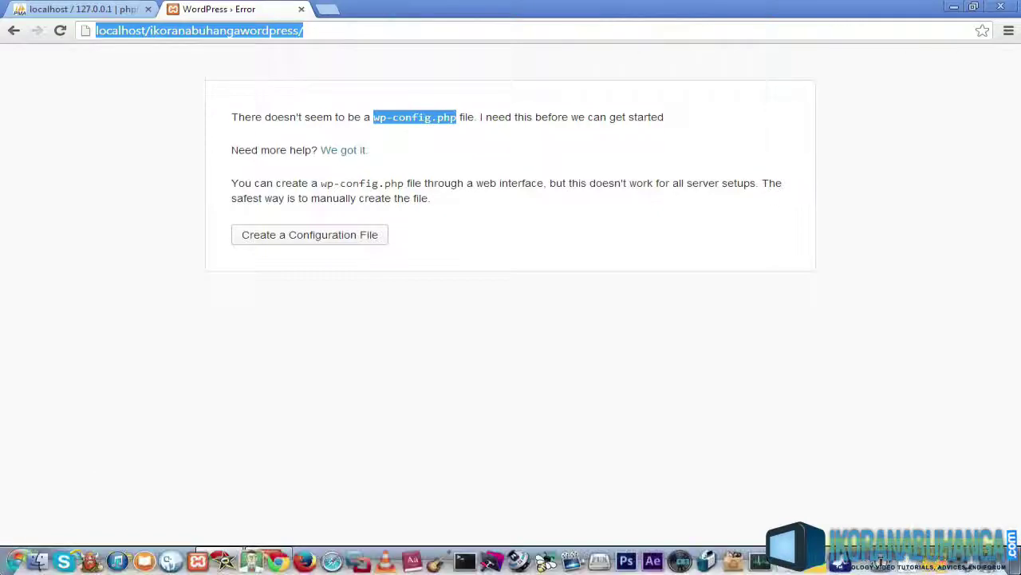
click(22, 561)
Browse to C:\xampp\htdocs\ikoranabuhangawordpress and select wp-config-sample.php
click(250, 373)
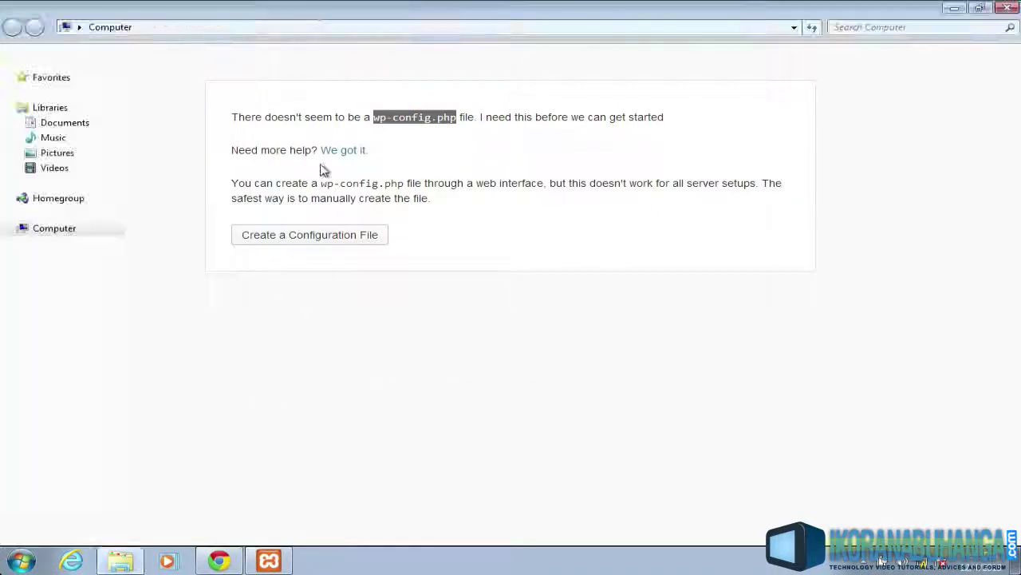
double_click(230, 108)
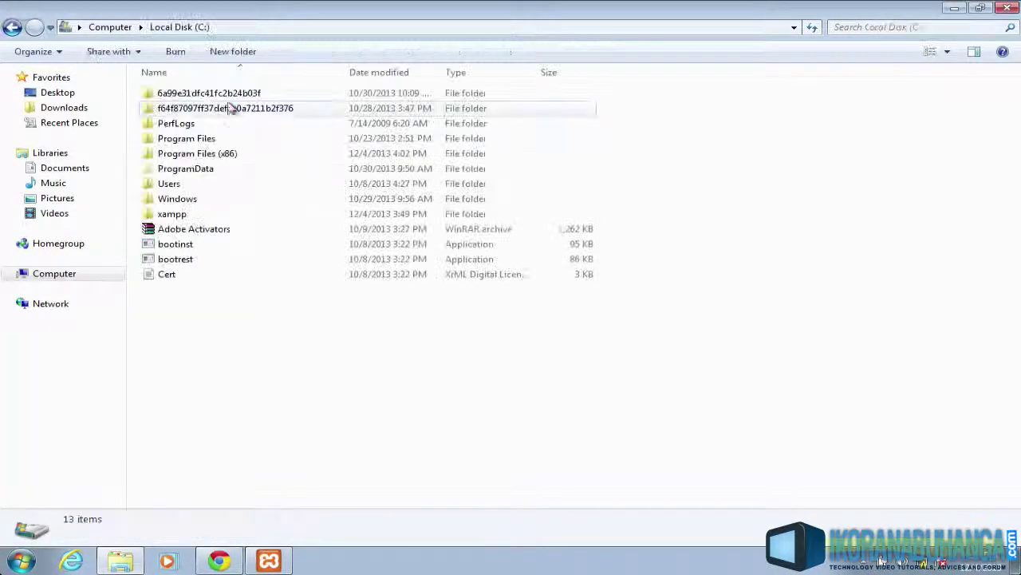
double_click(185, 214)
double_click(183, 169)
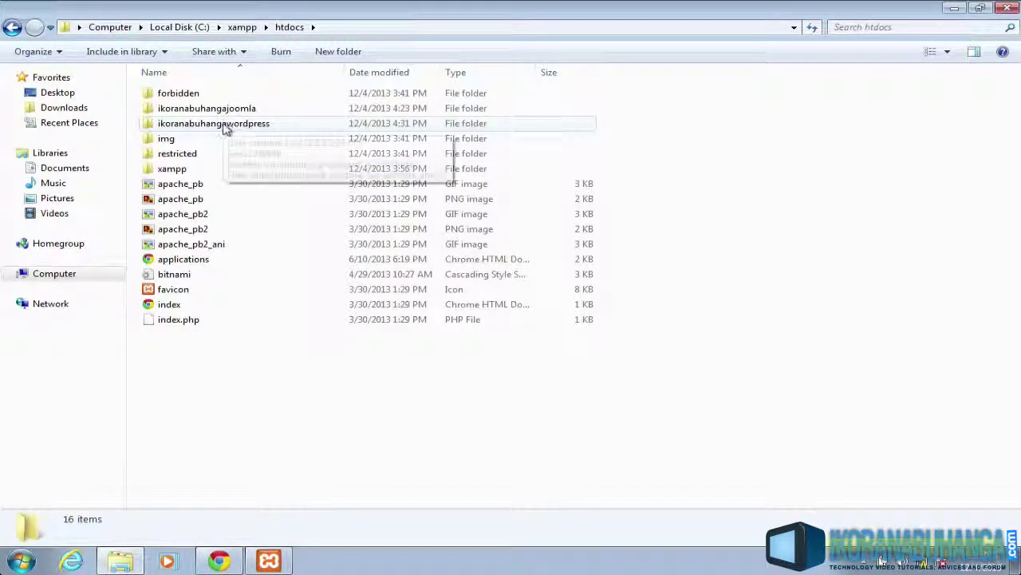
double_click(227, 128)
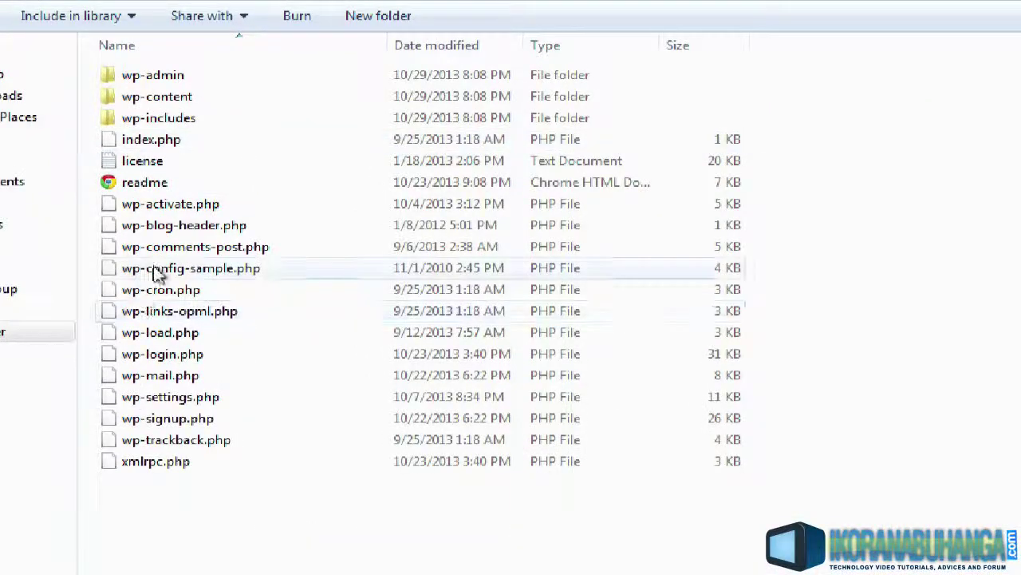
click(166, 269)
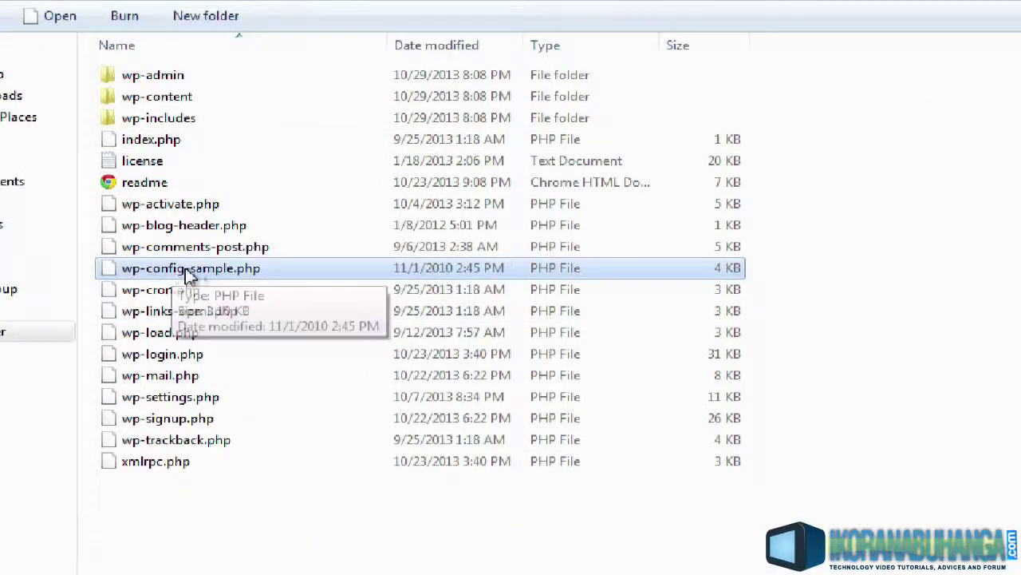
Rename wp-config-sample.php to wp-config.php by deleting '-sample' from the file name
right_click(193, 273)
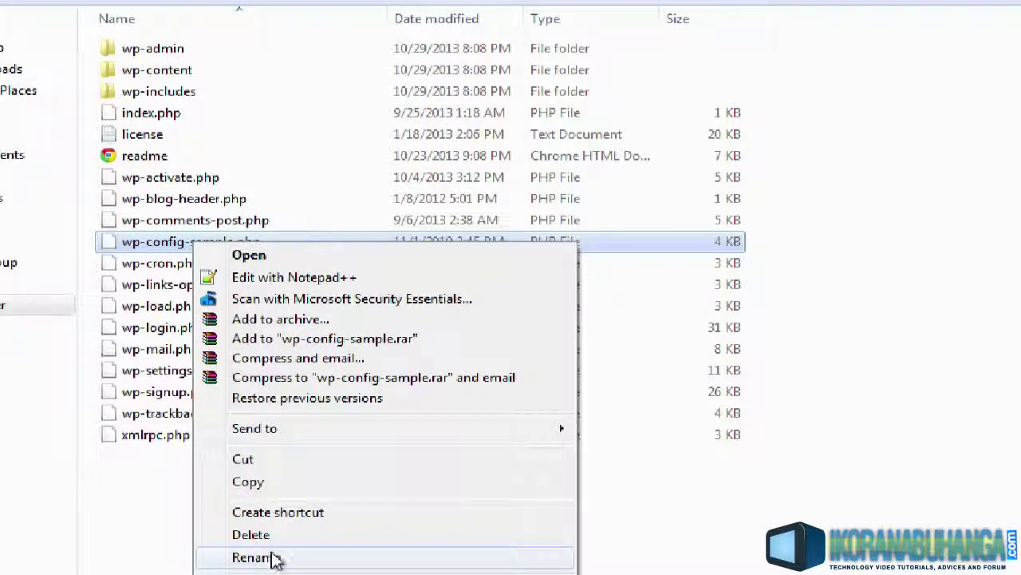
click(253, 557)
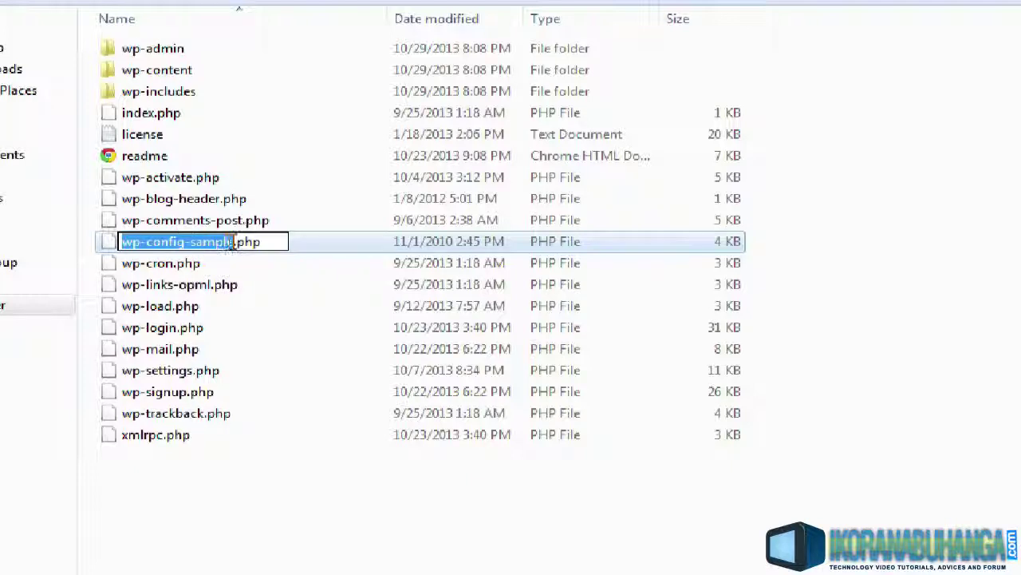
click(233, 244)
key(BackSpace)
key(BackSpace)
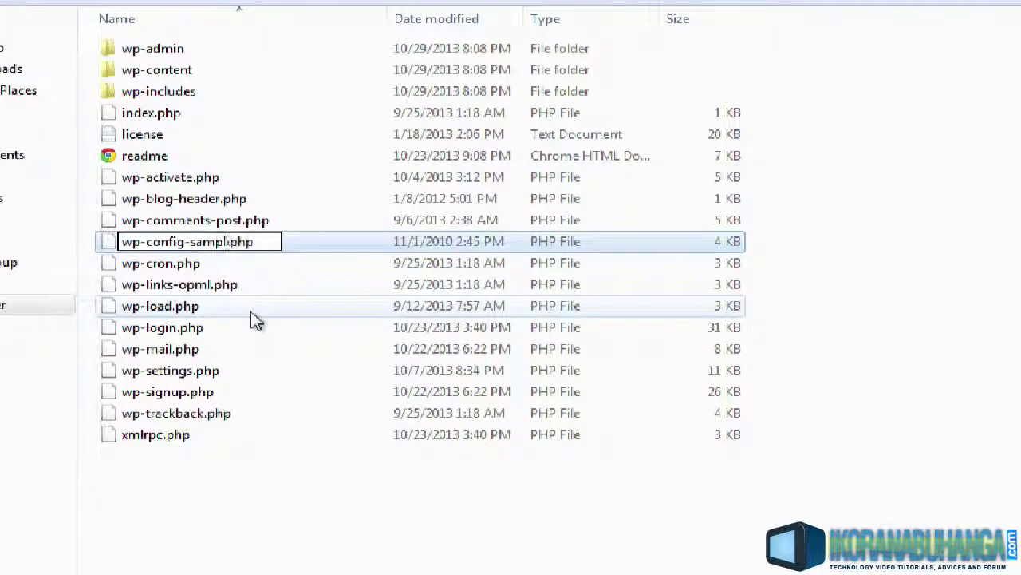
key(BackSpace)
key(BackSpace)
key(BackSpace)
key(BackSpace)
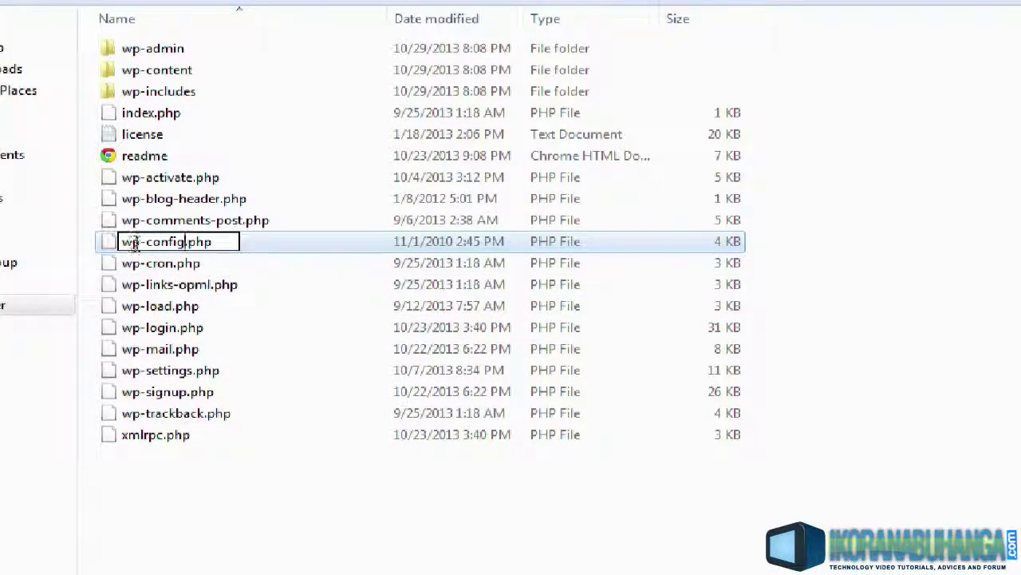
click(220, 244)
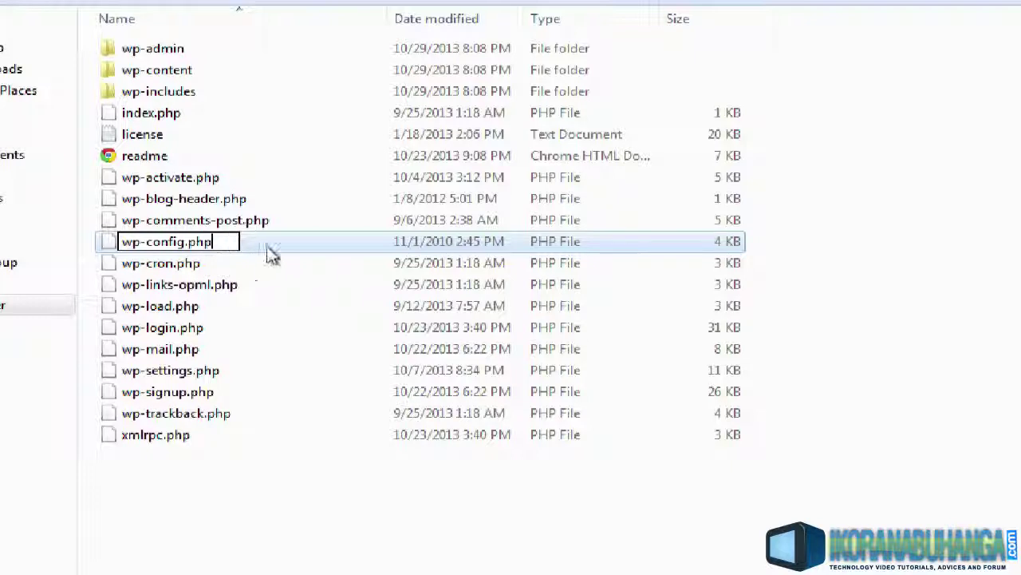
click(268, 247)
click(206, 245)
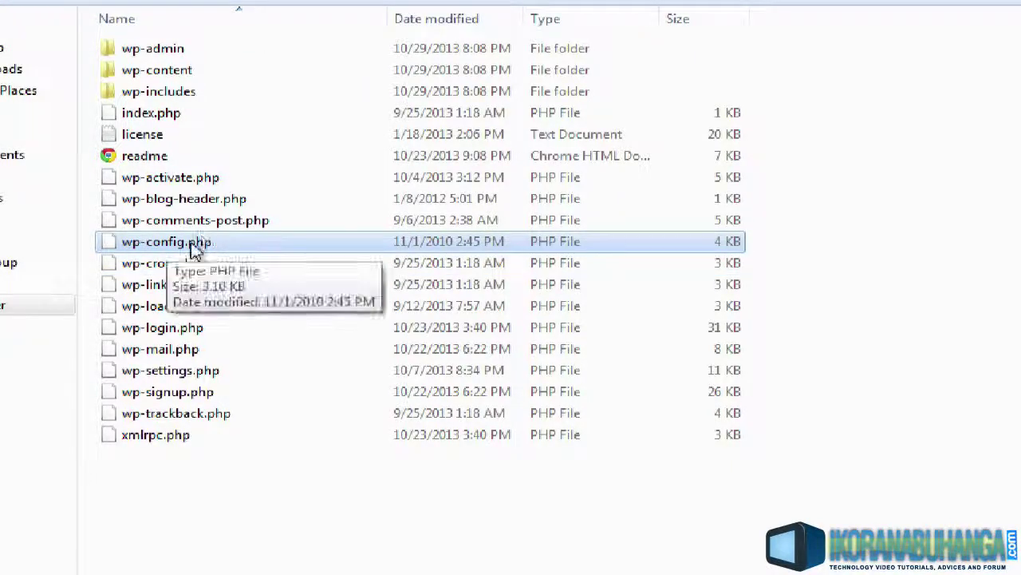
right_click(187, 245)
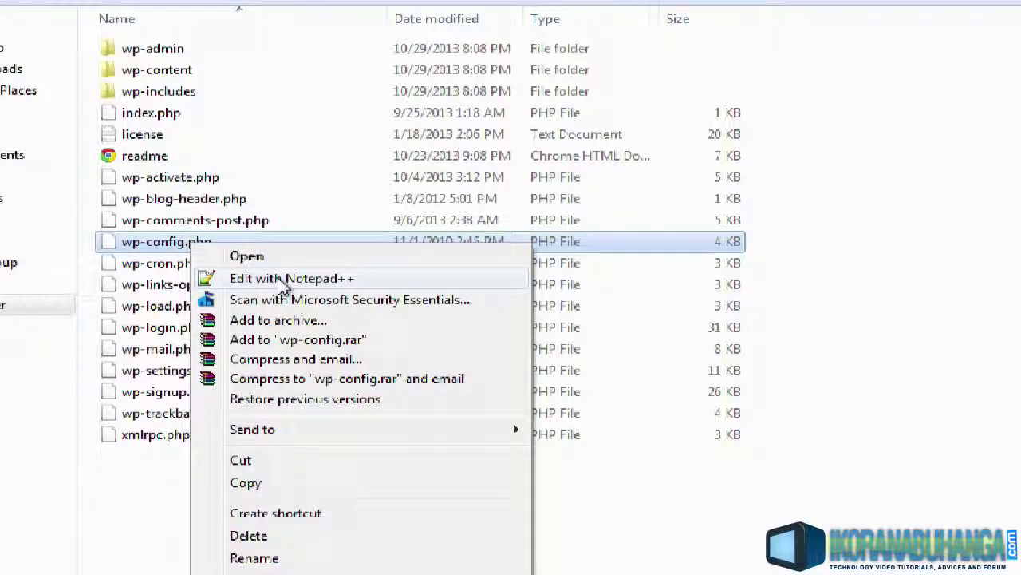
Open wp-config.php in Notepad++ and replace database_name_here on line 19 with 'wordpress'
click(284, 279)
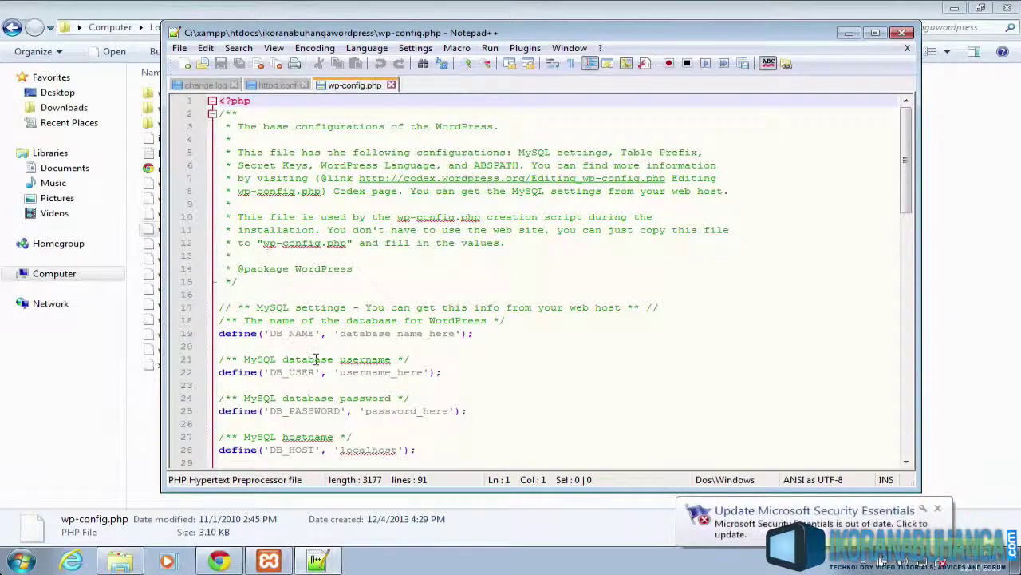
scroll(316, 360, down, 1)
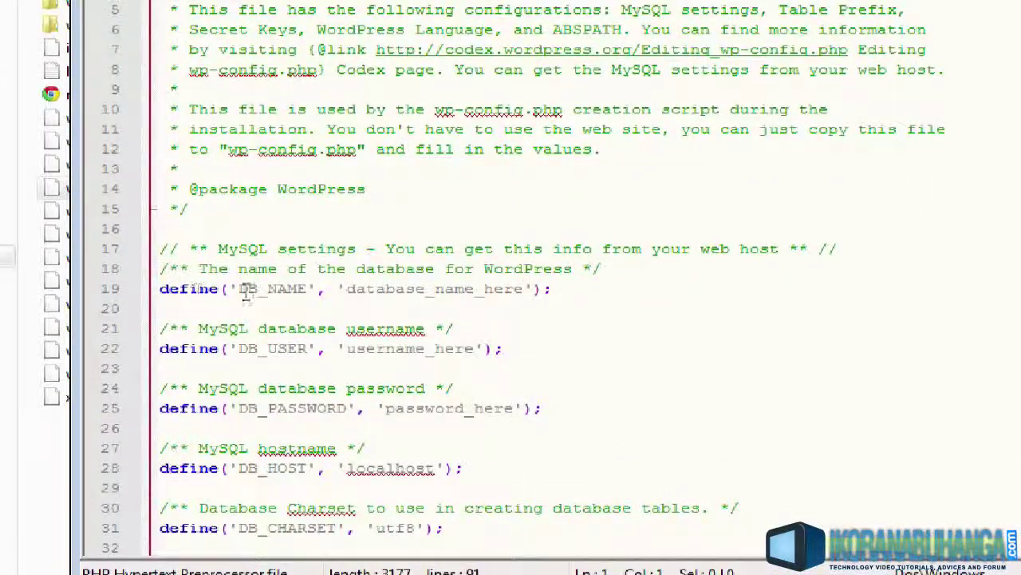
drag(344, 289, 523, 304)
key(BackSpace)
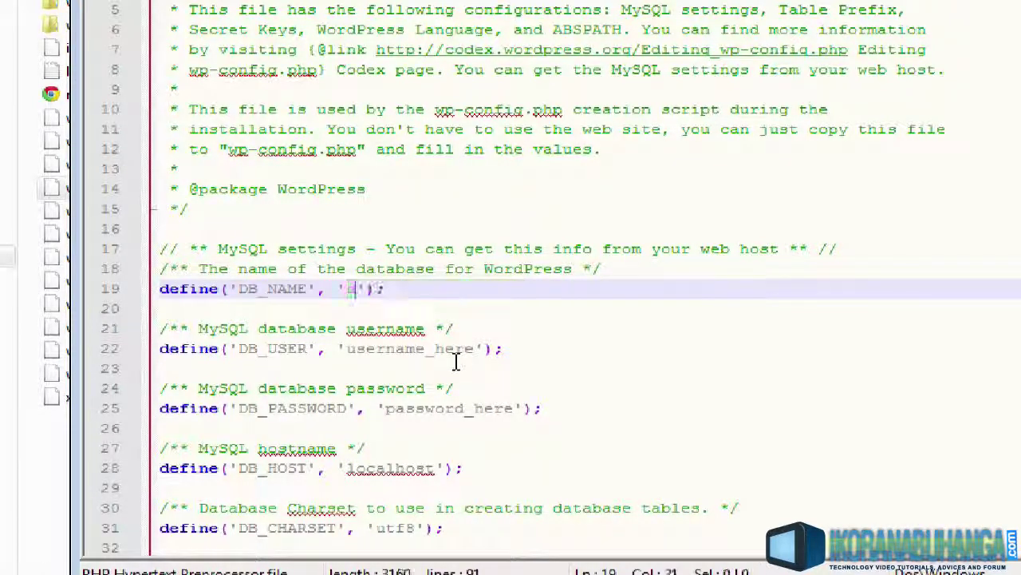
text(wordpress)
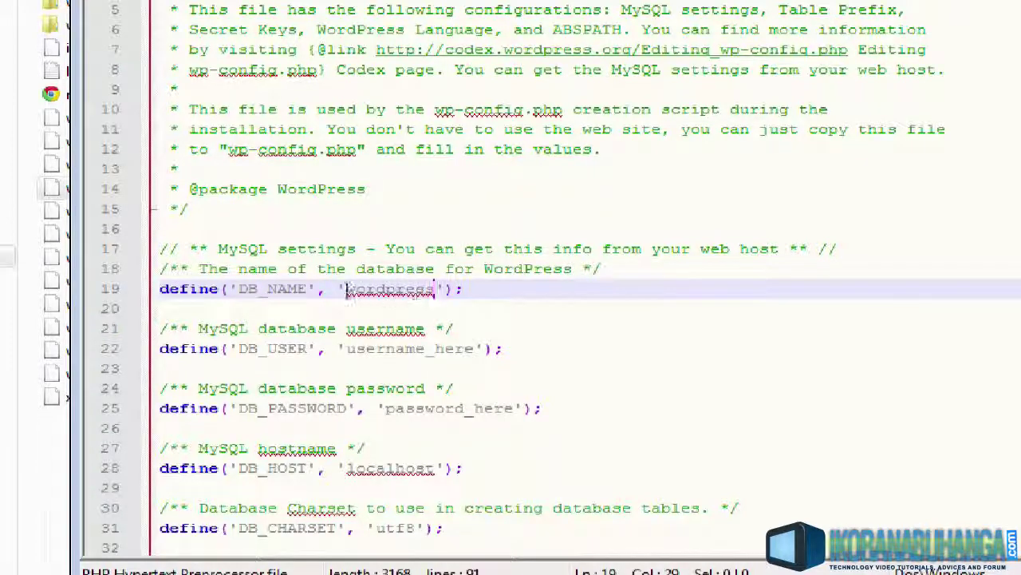
double_click(415, 290)
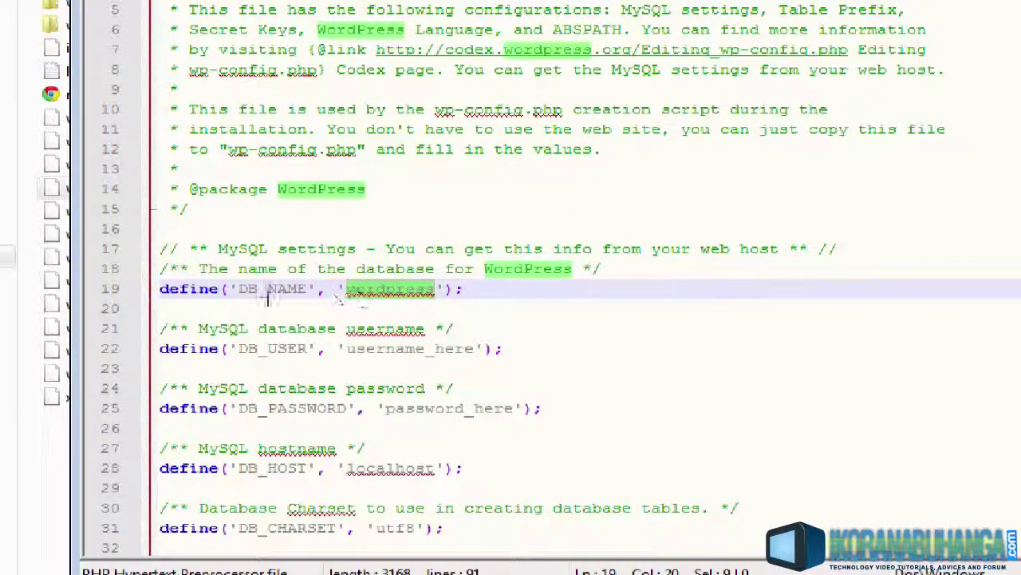
Replace username_here on line 22 with 'root' for DB_USER
click(208, 348)
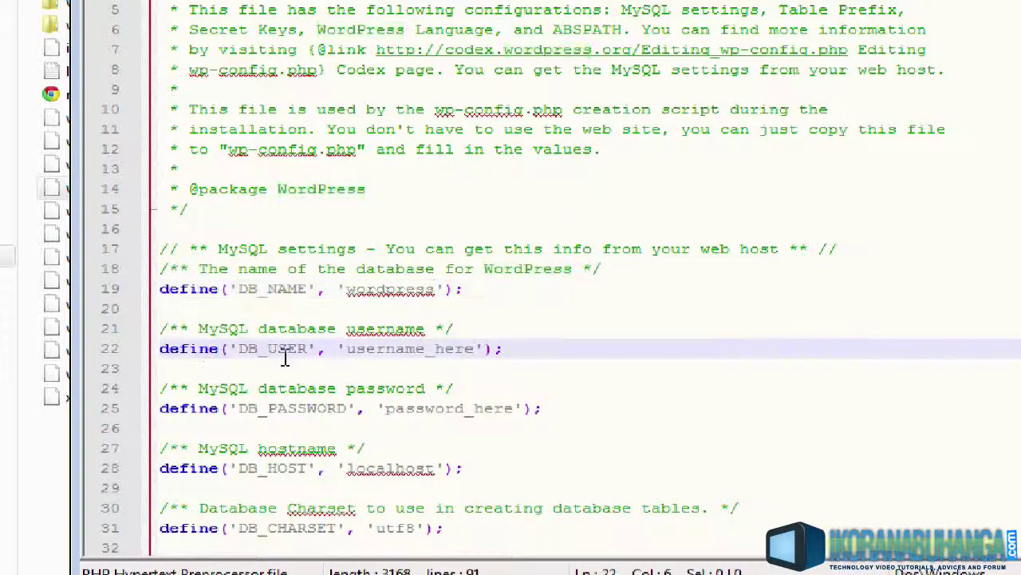
click(351, 349)
drag(357, 349, 475, 354)
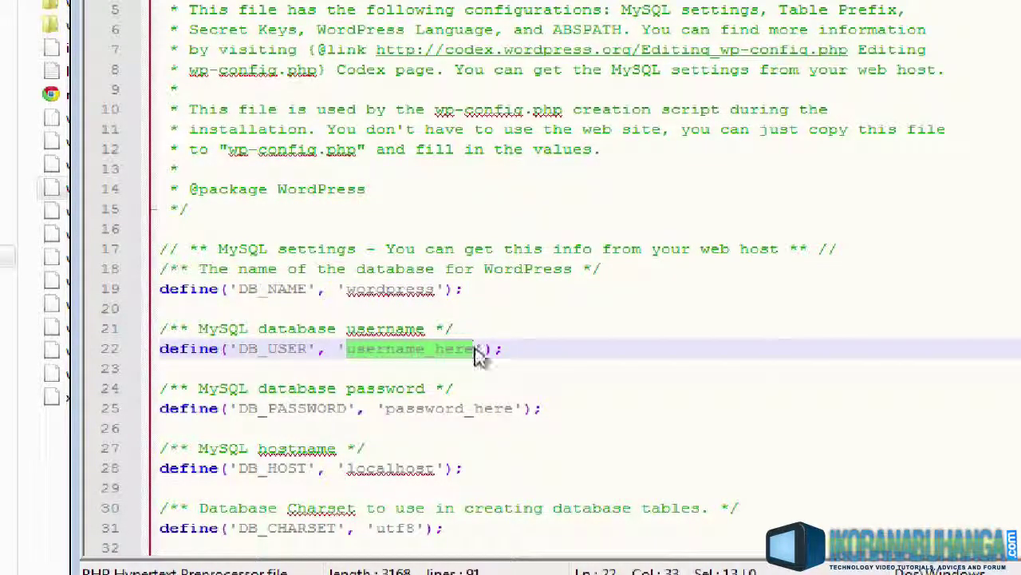
text(root)
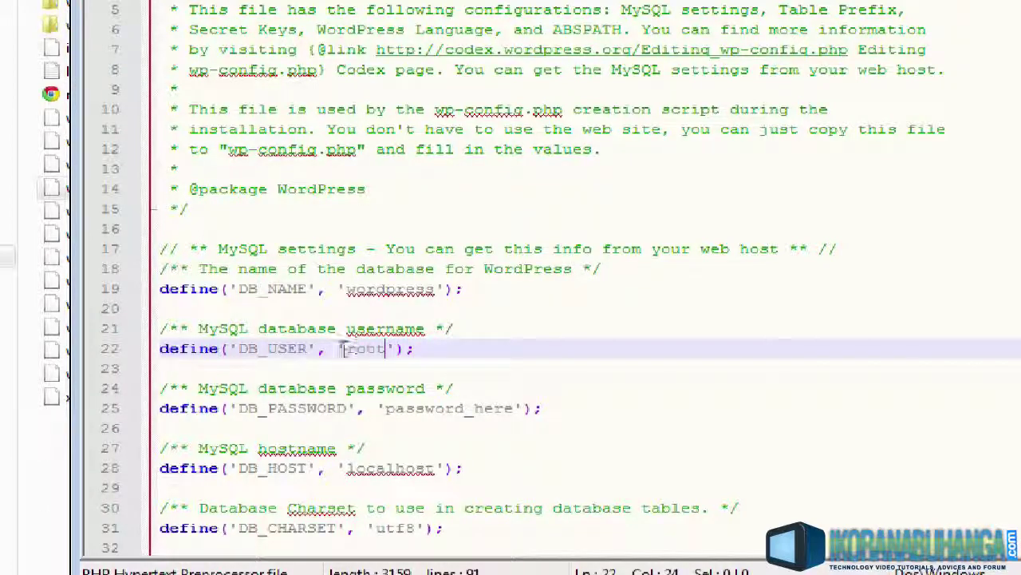
Delete password_here on line 25 so DB_PASSWORD is an empty ''
drag(383, 412, 520, 418)
key(Delete)
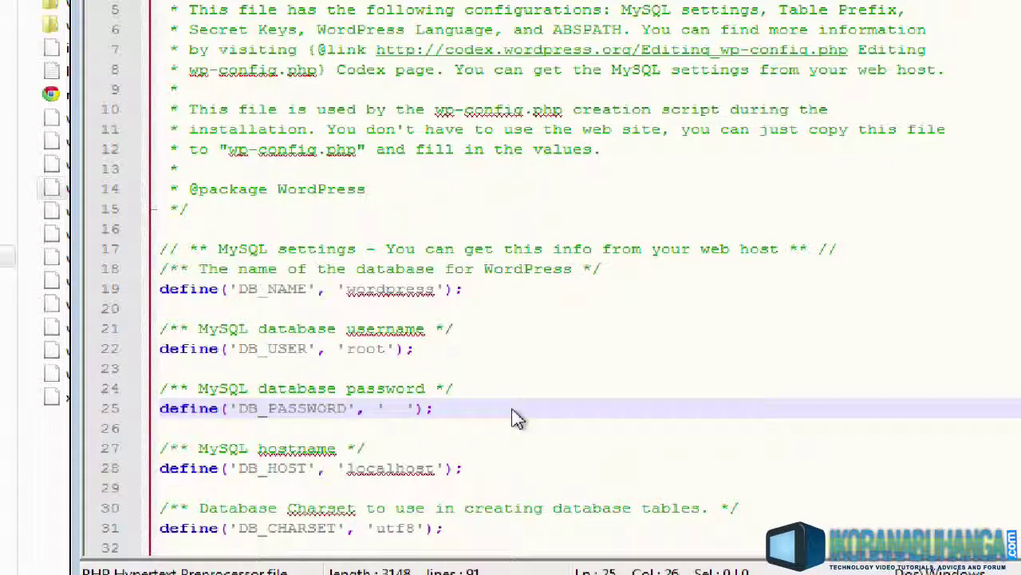
key(BackSpace)
key(BackSpace)
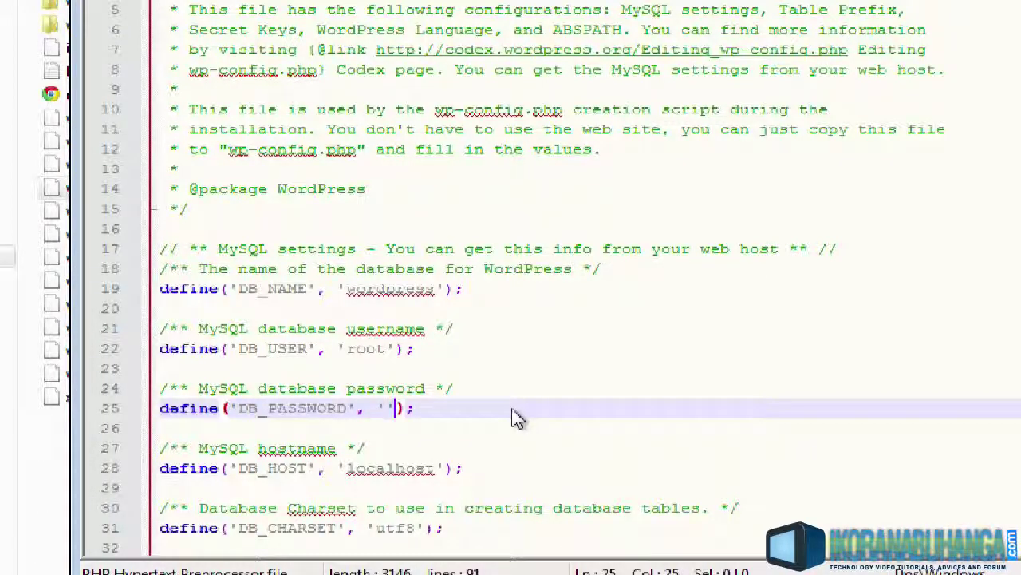
key(Left)
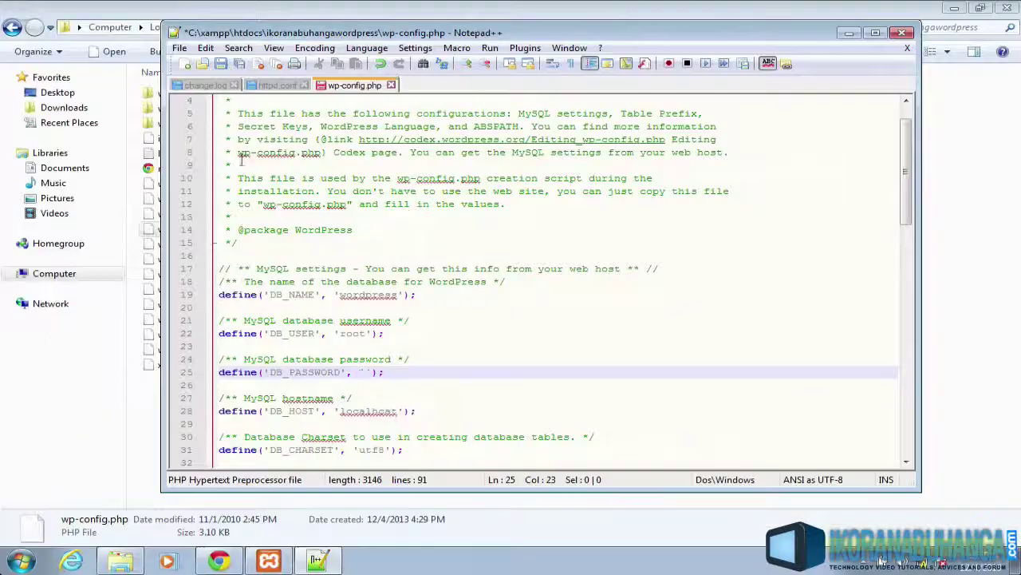
Save wp-config.php and reload the local site in Chrome to reach the install welcome page
click(221, 64)
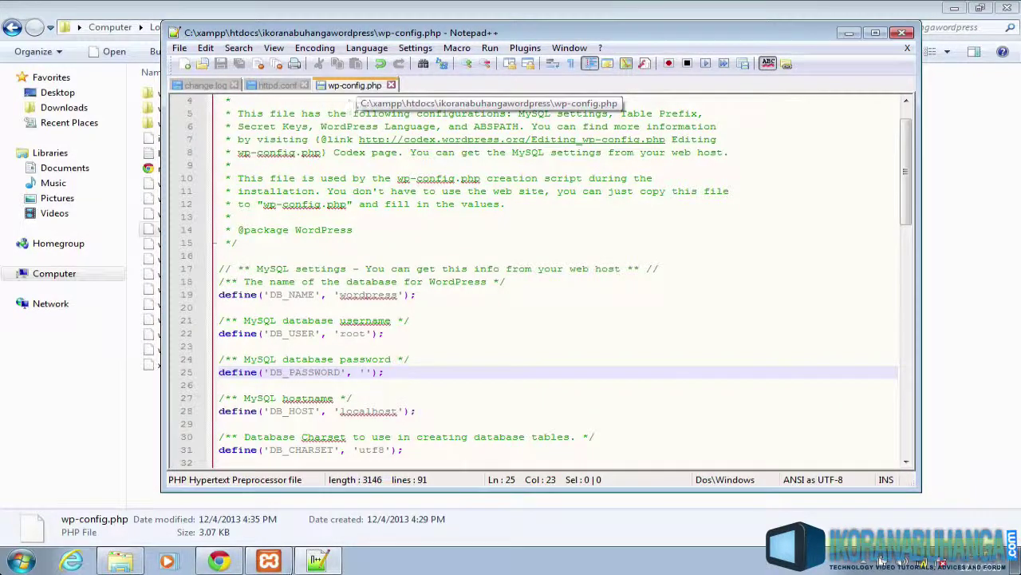
click(223, 528)
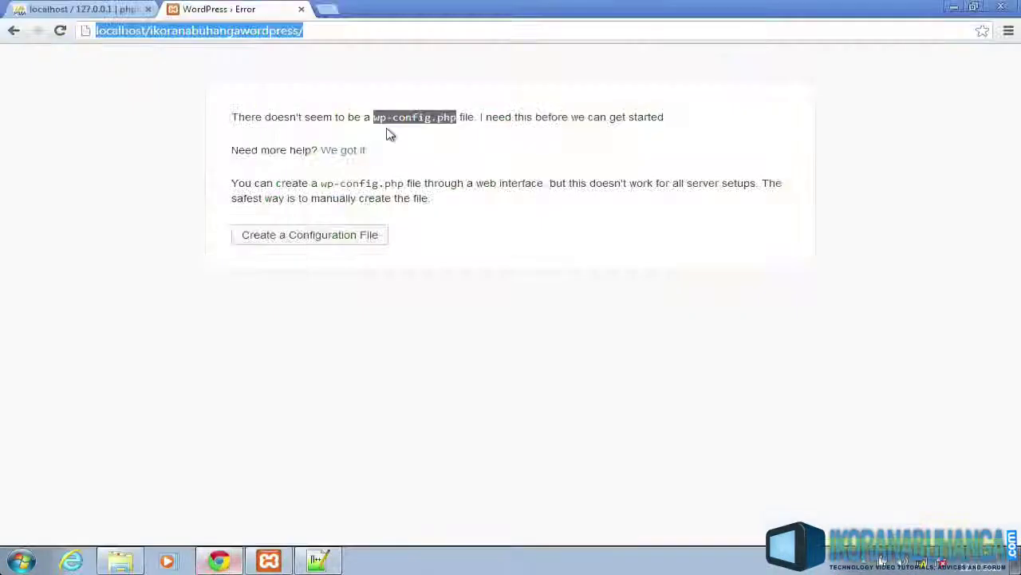
click(192, 45)
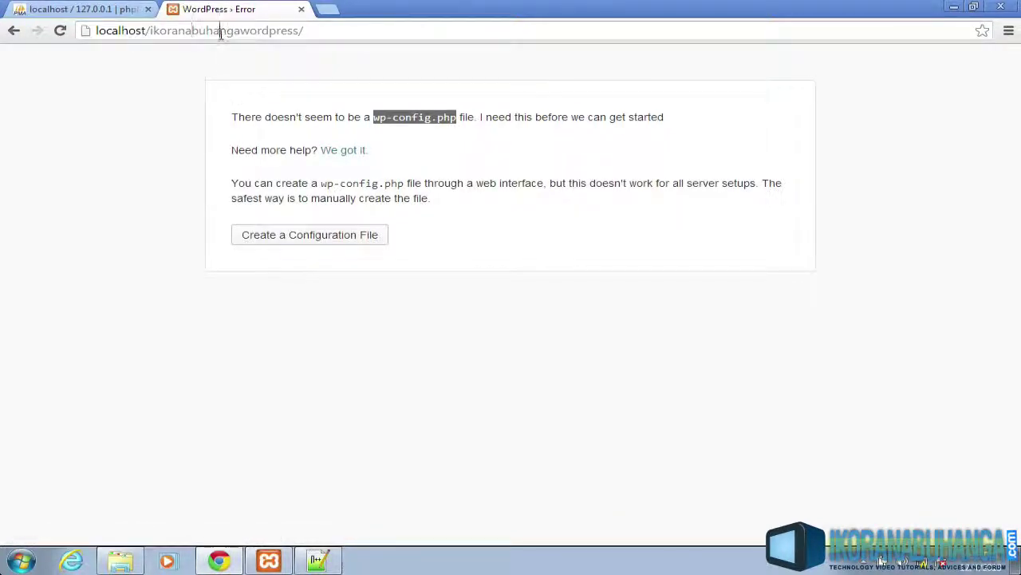
key(Return)
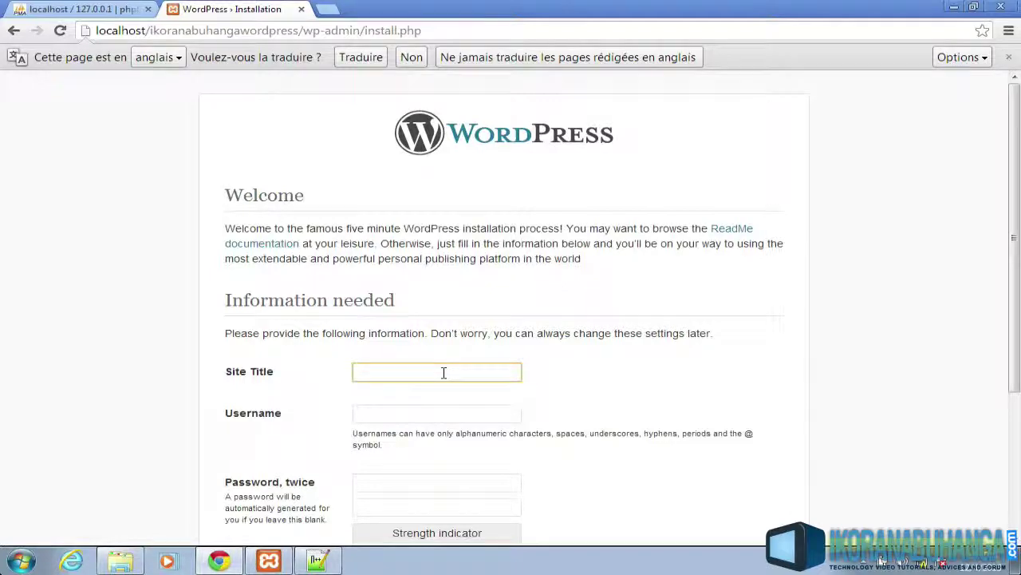
Enter site title 'ikoranabuhanga wordpress', username admin, and the password twice
scroll(445, 332, down, 2)
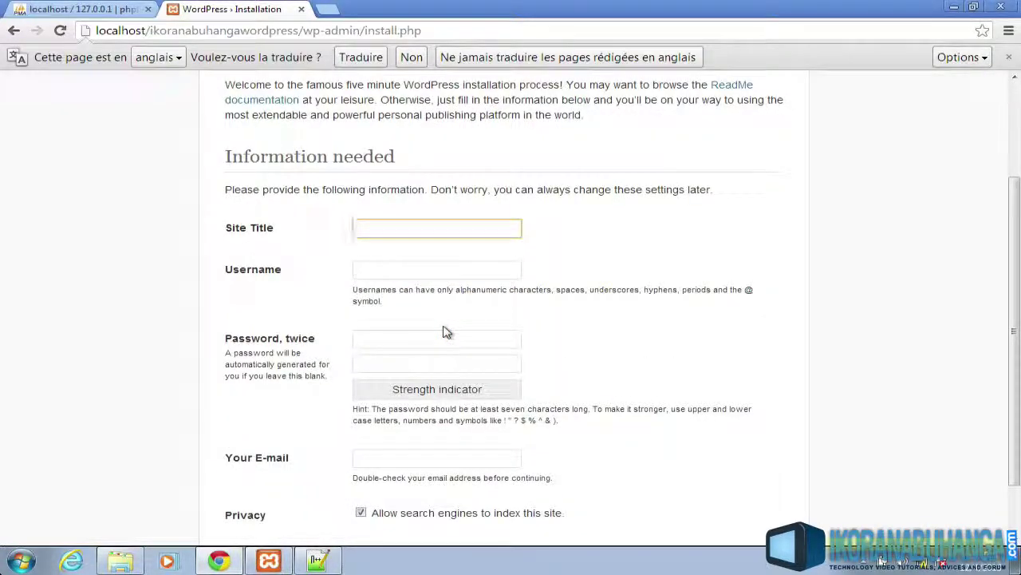
text(ikoranab)
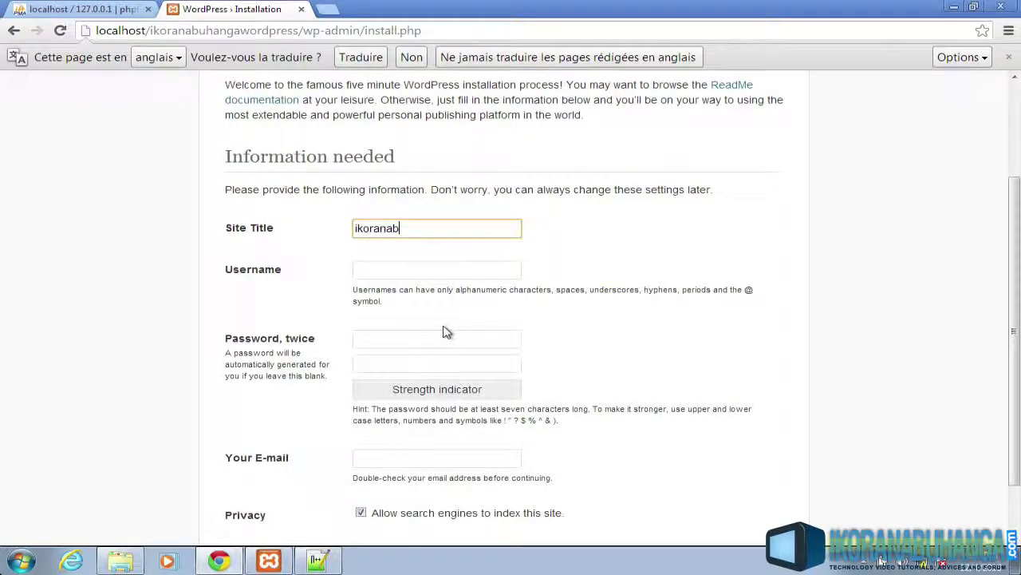
text(uhanga wordpress)
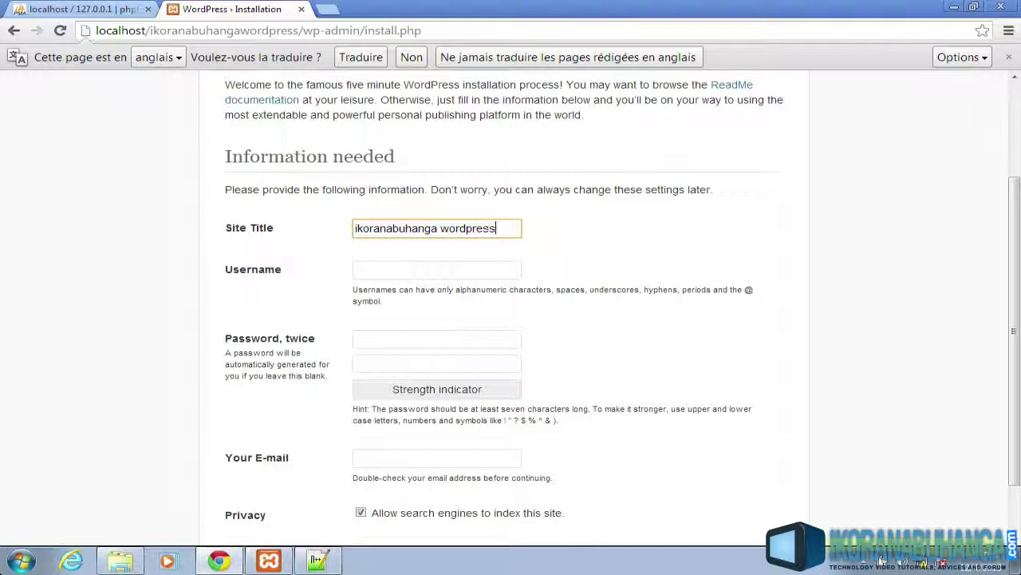
click(447, 272)
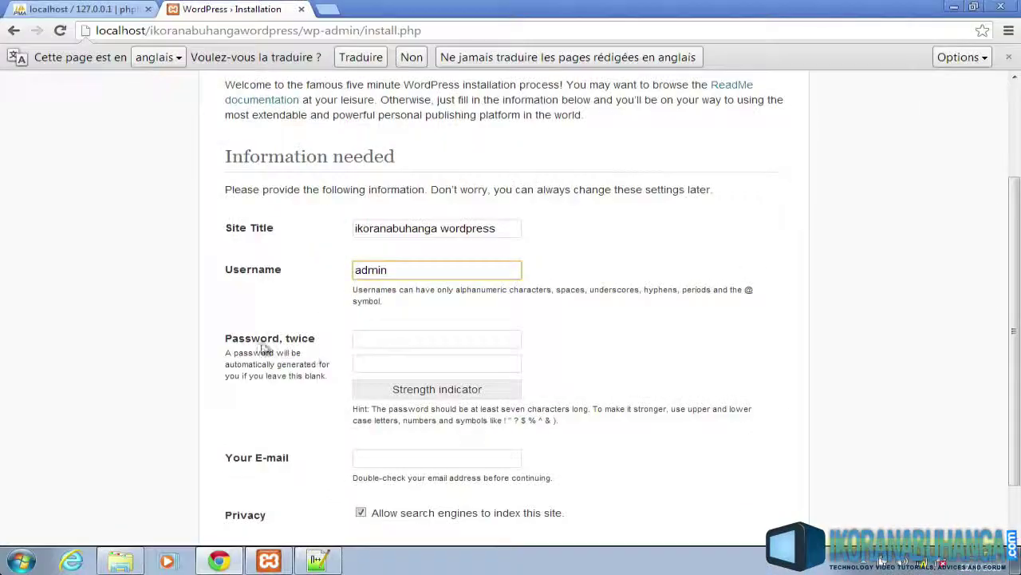
click(392, 339)
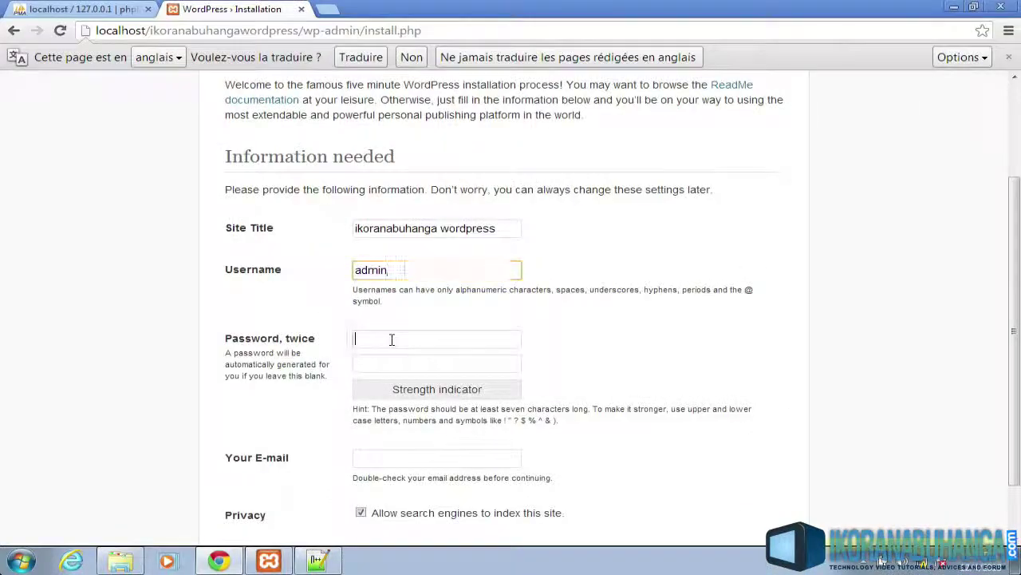
text(•••)
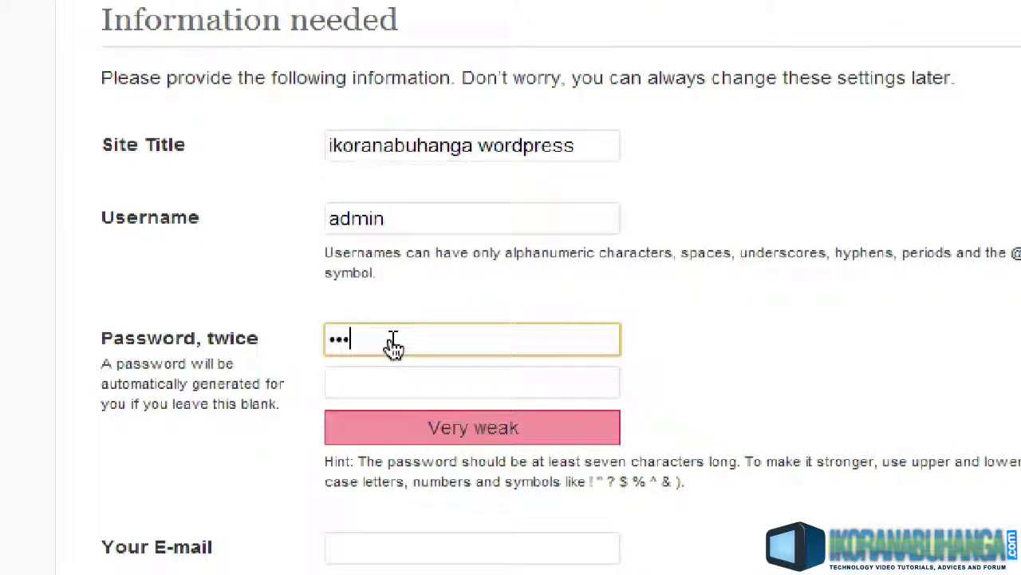
text(•••)
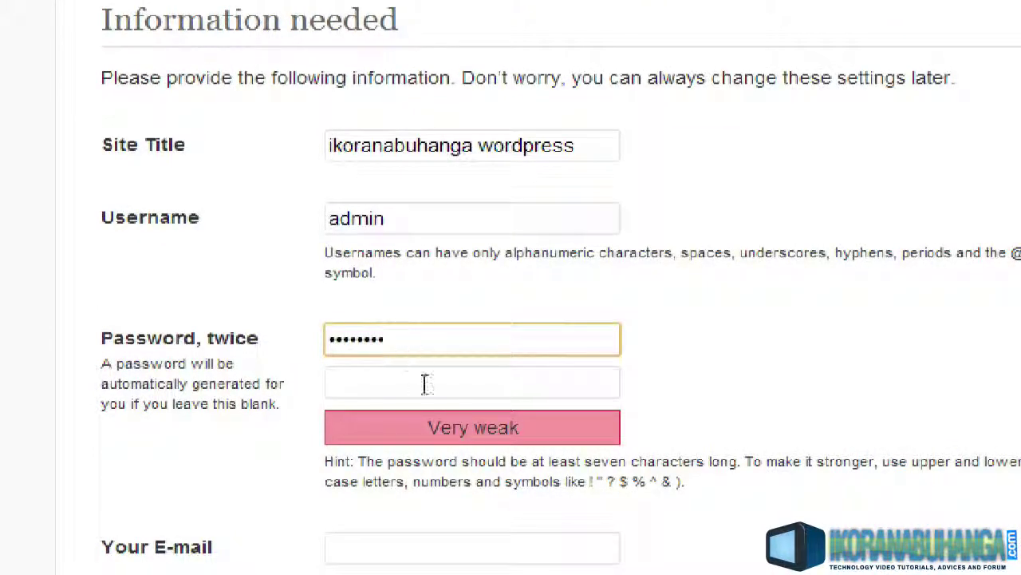
click(425, 387)
text(••••)
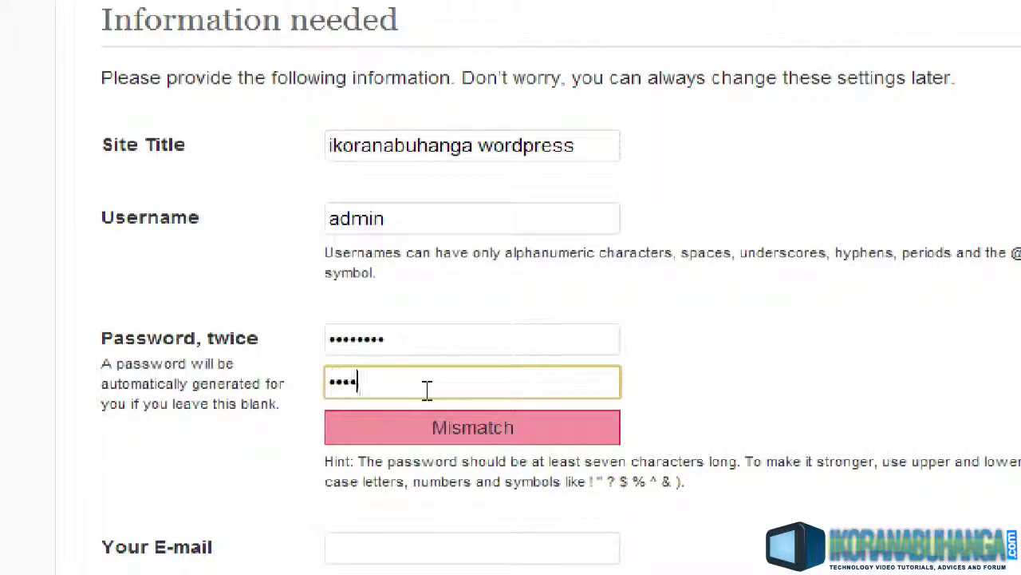
text(•••••)
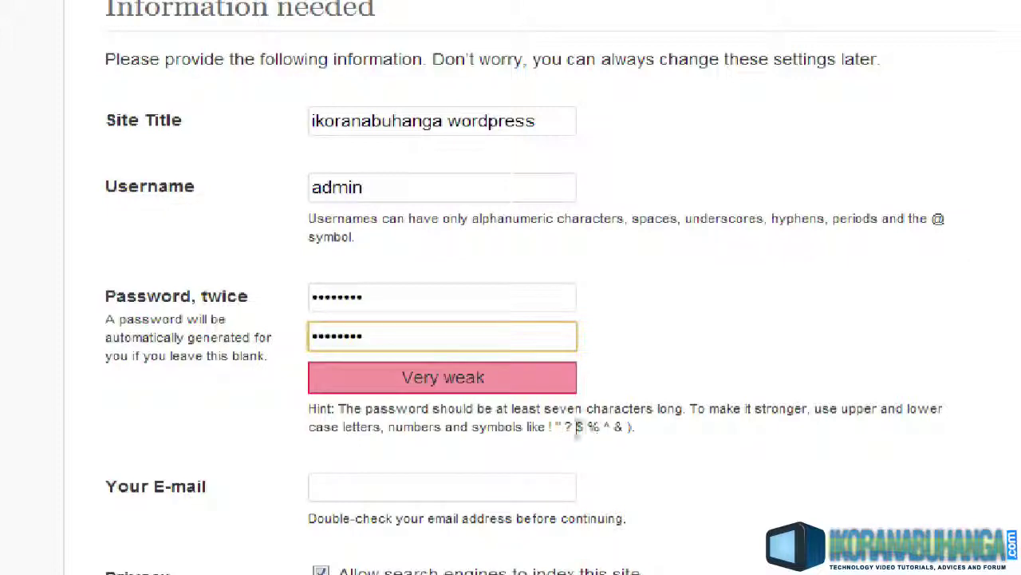
Fill in the site contact e-mail address, inserting the missing letter 'n'
click(180, 492)
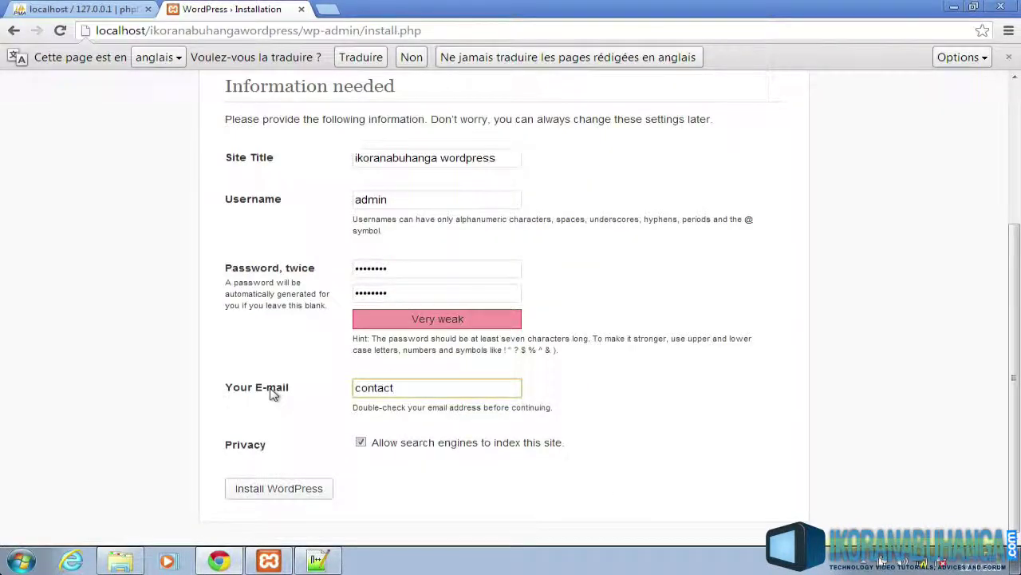
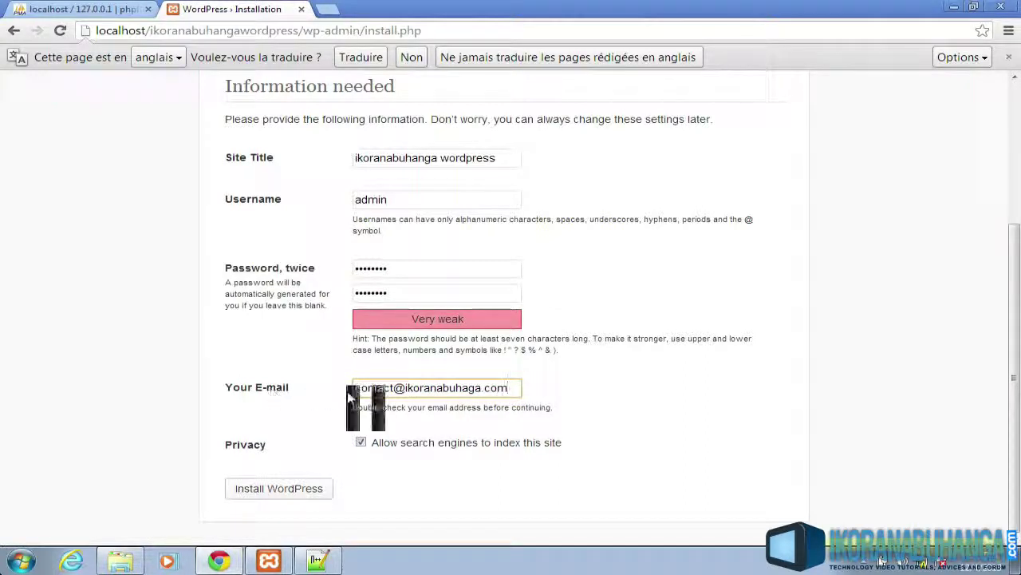
click(468, 389)
text(n)
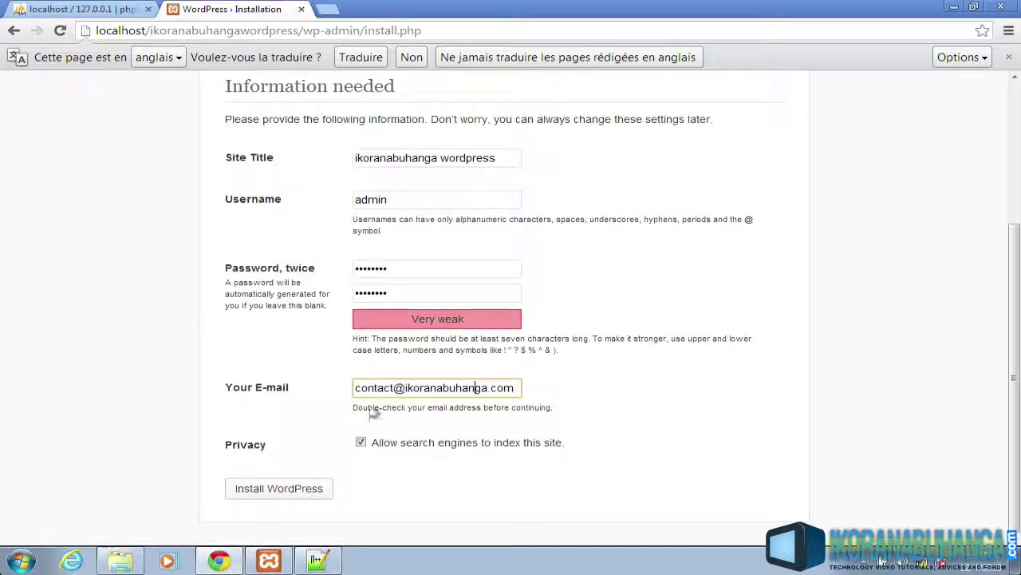
Run Install WordPress, then strip /wp-admin/install.php?step=2 from the success page address
click(287, 489)
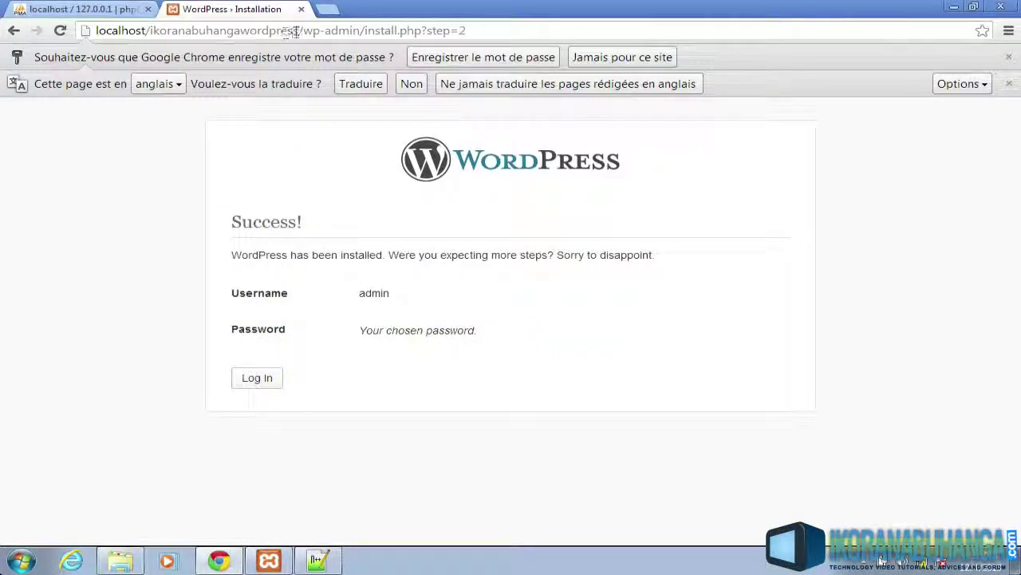
drag(299, 30, 734, 32)
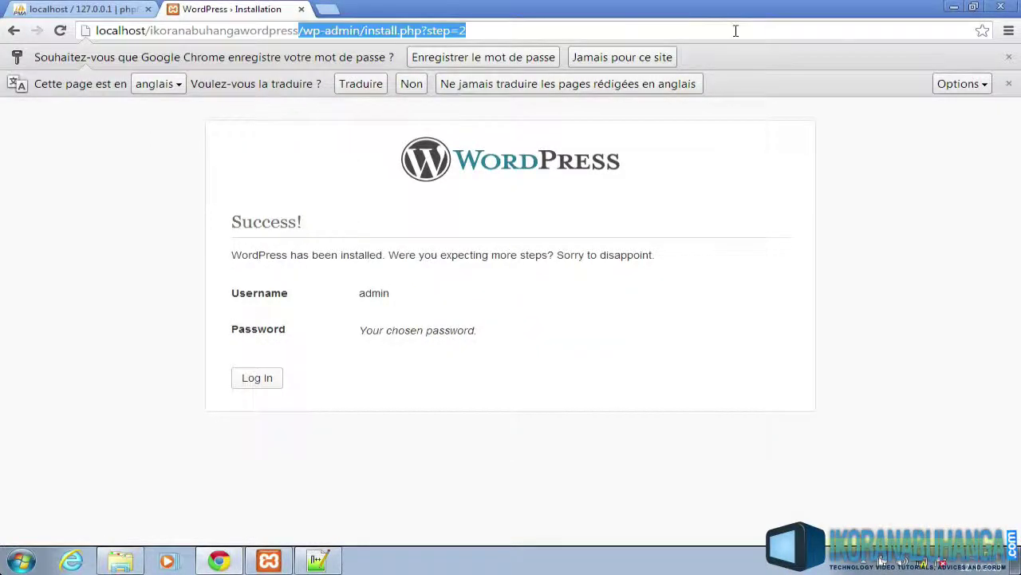
key(BackSpace)
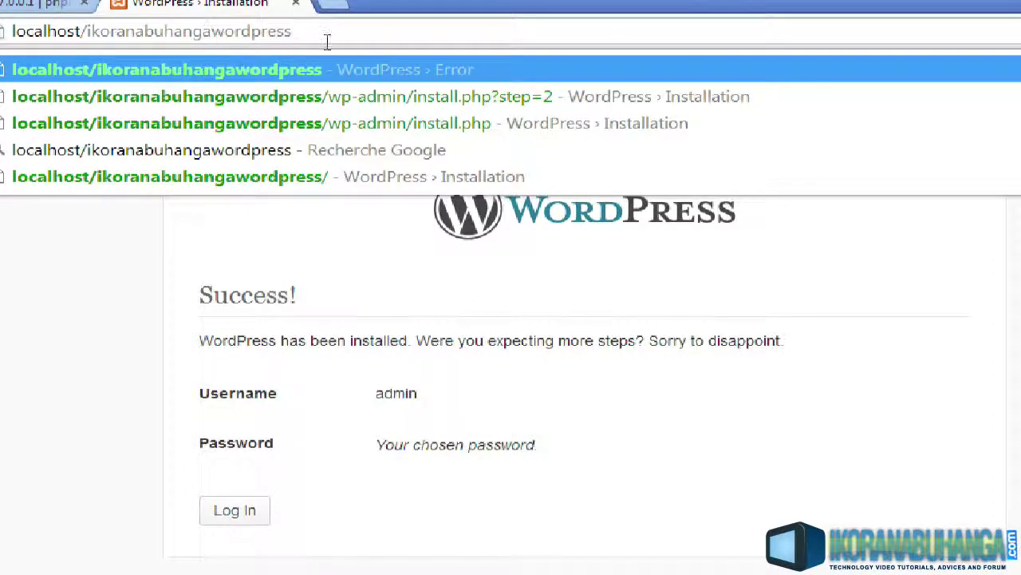
Load the site home page, view the Sample Page, and return to the Hello world! home page
key(Return)
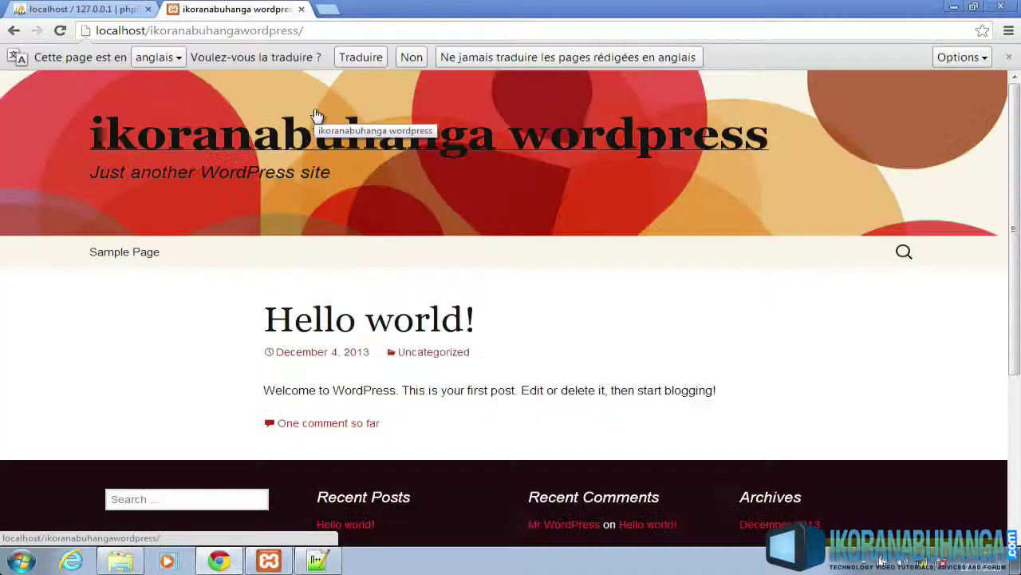
scroll(711, 264, down, 3)
scroll(711, 264, up, 3)
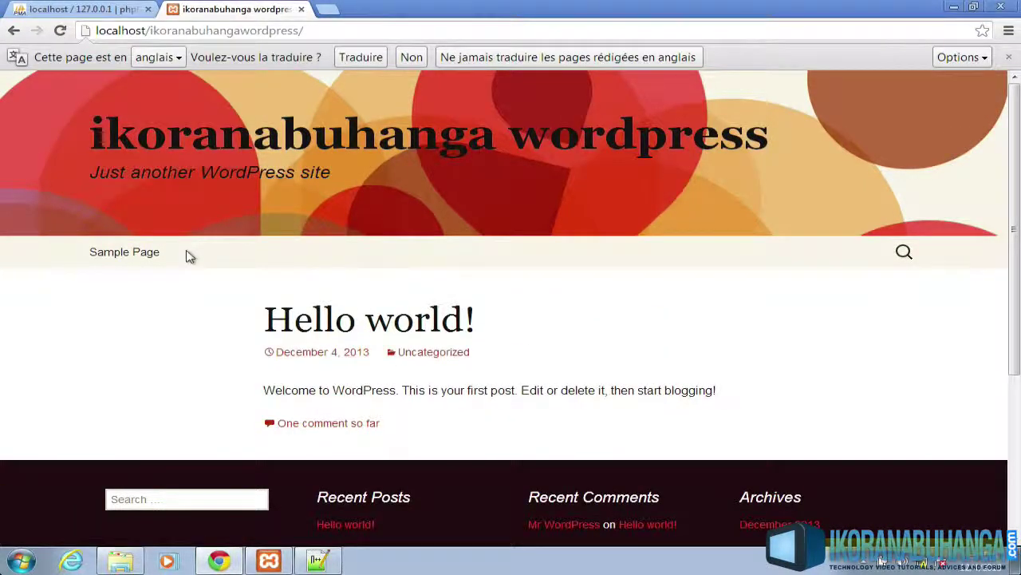
click(129, 256)
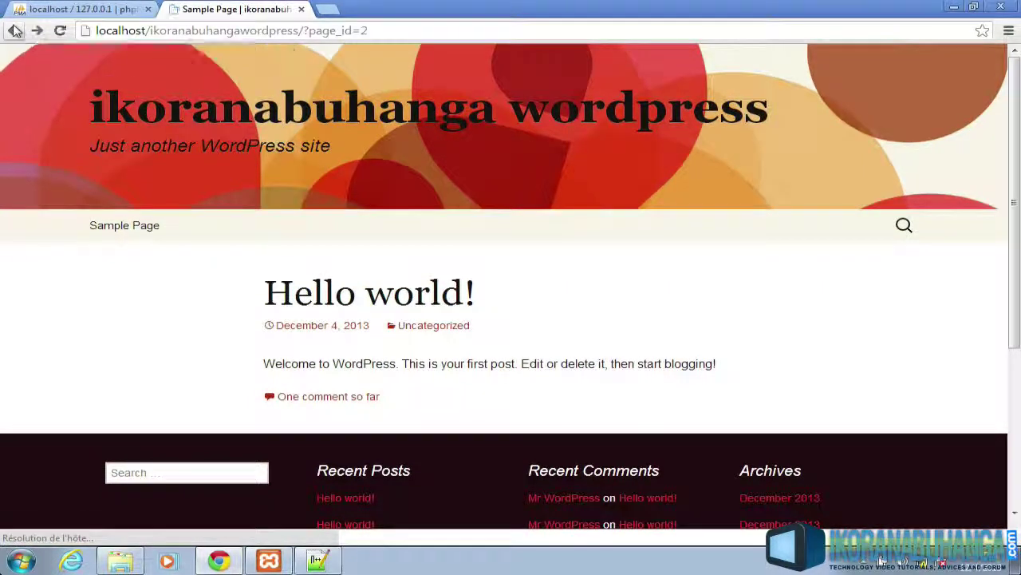
click(15, 31)
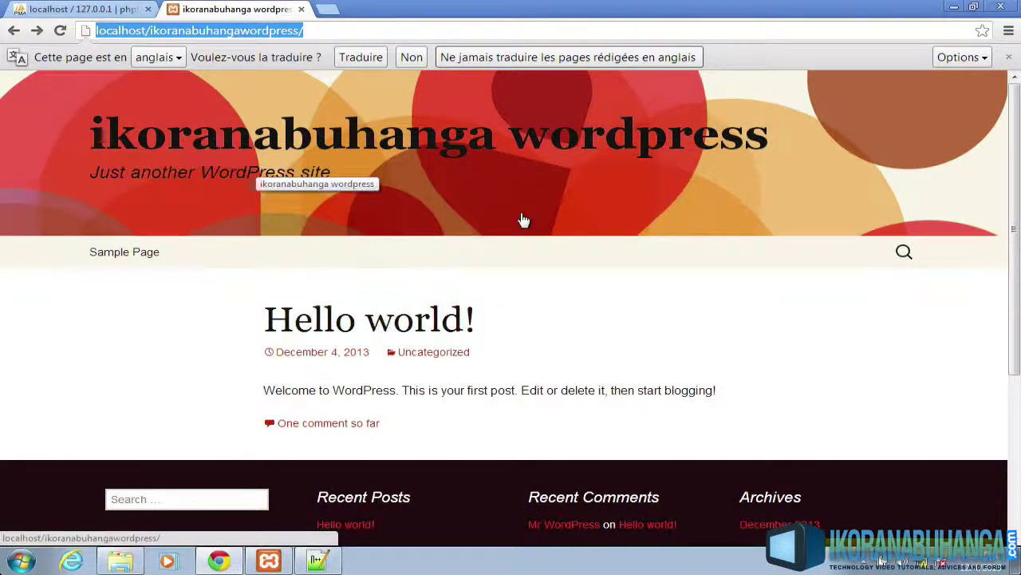
scroll(523, 221, down, 4)
scroll(523, 220, up, 4)
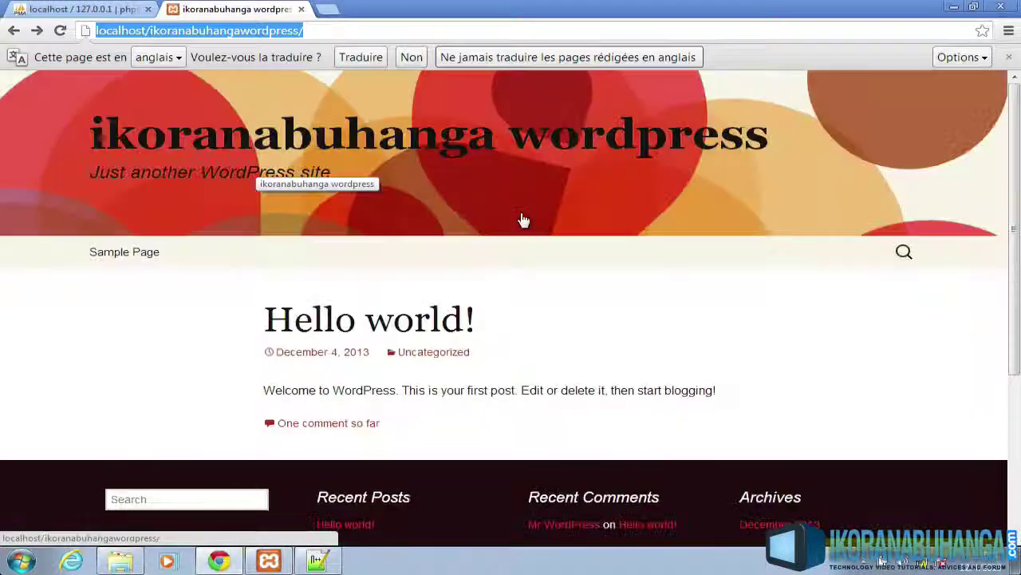
click(317, 29)
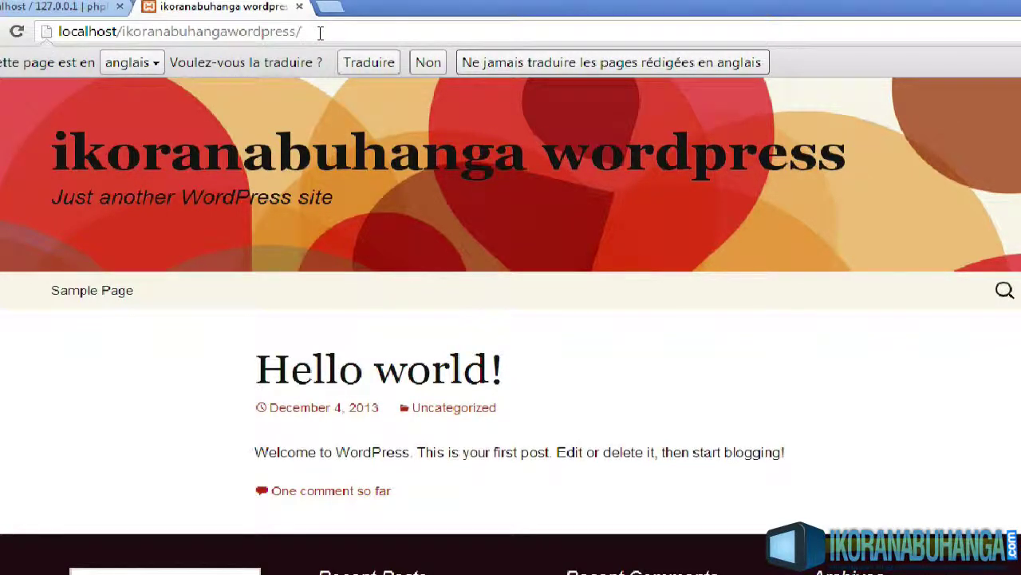
Go to localhost/ikoranabuhangawordpress/wp-admin to reach the login form
text(wp0)
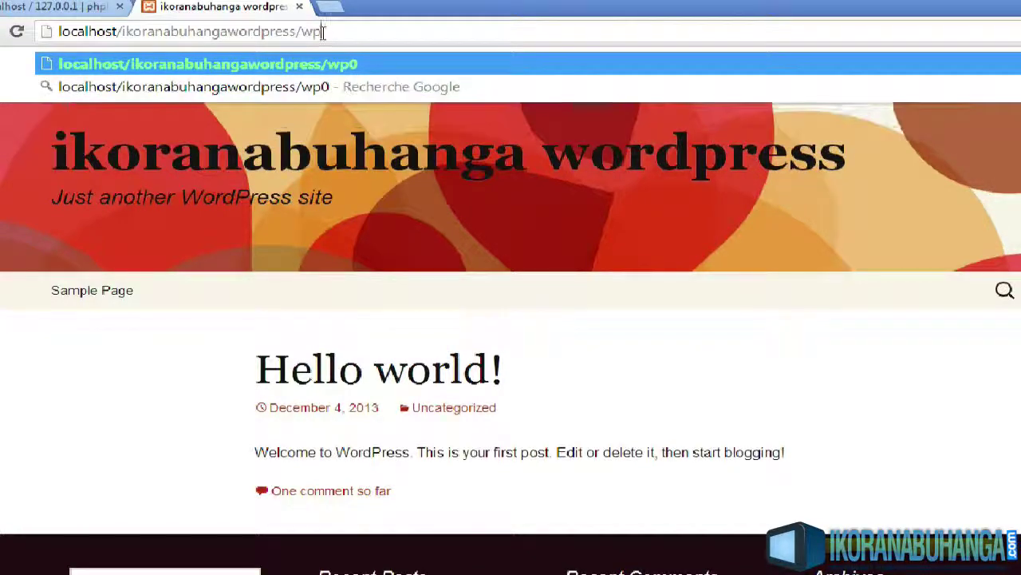
key(BackSpace)
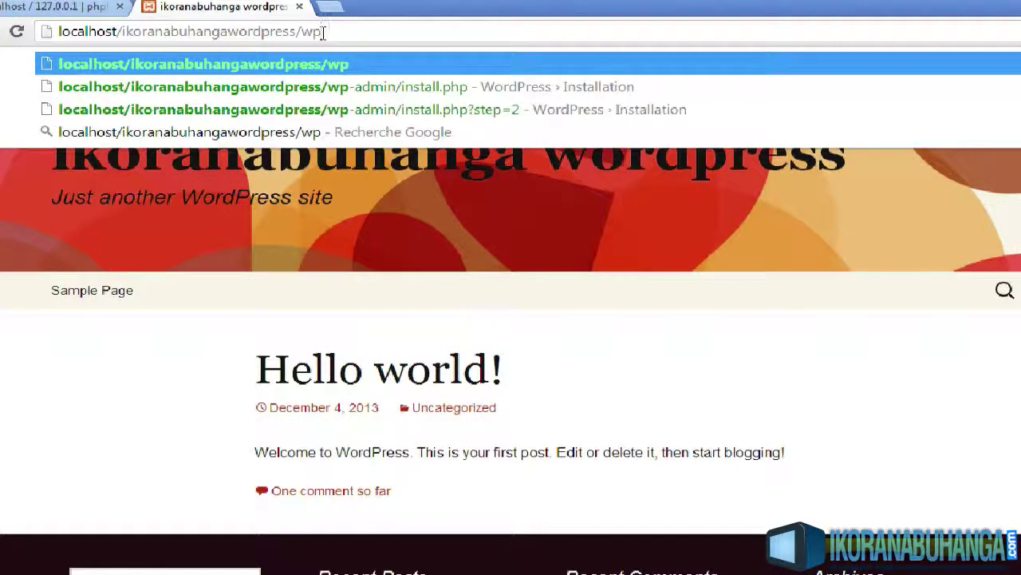
text(-admin)
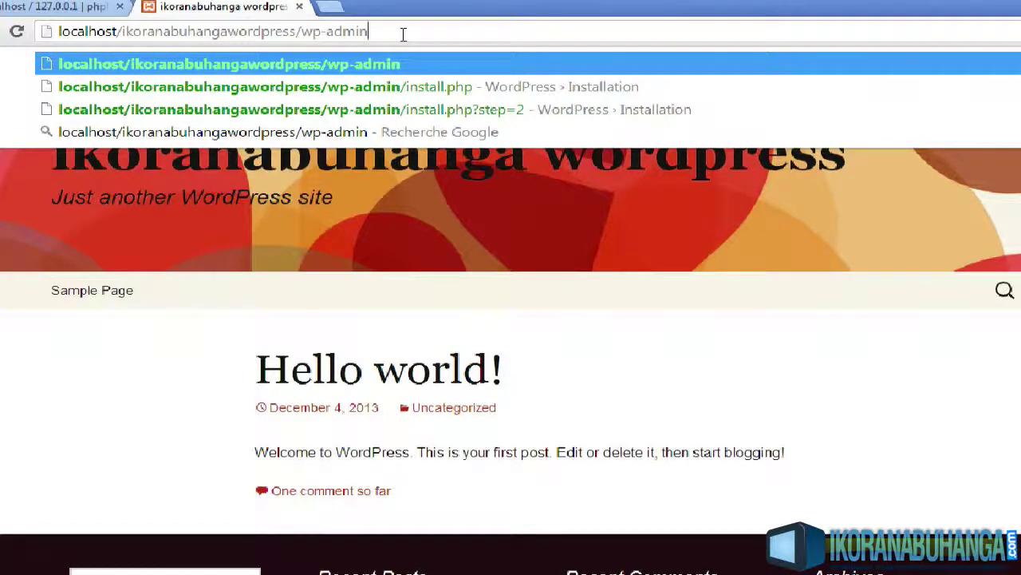
key(Return)
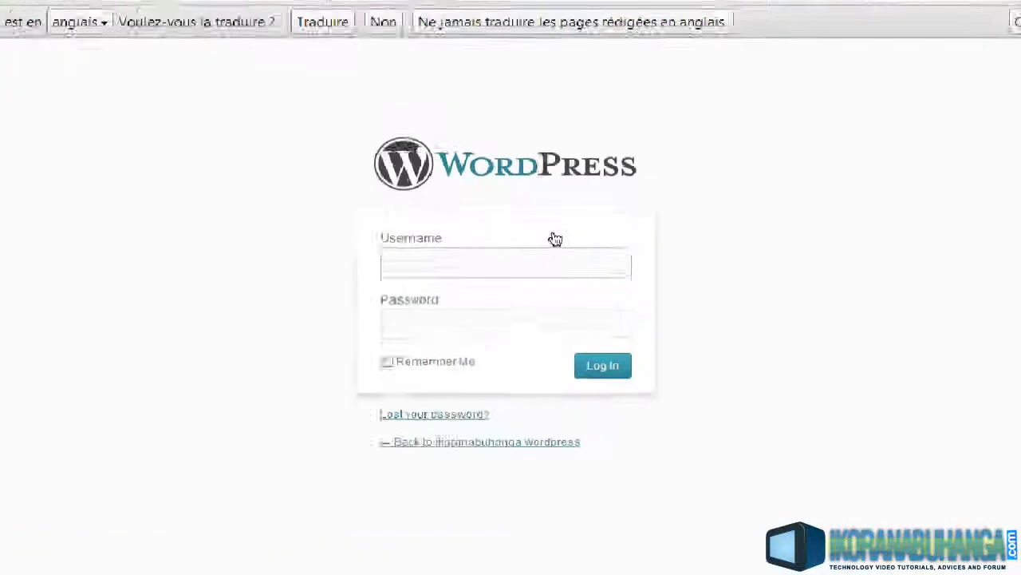
Log in as admin with the account password
text(admin)
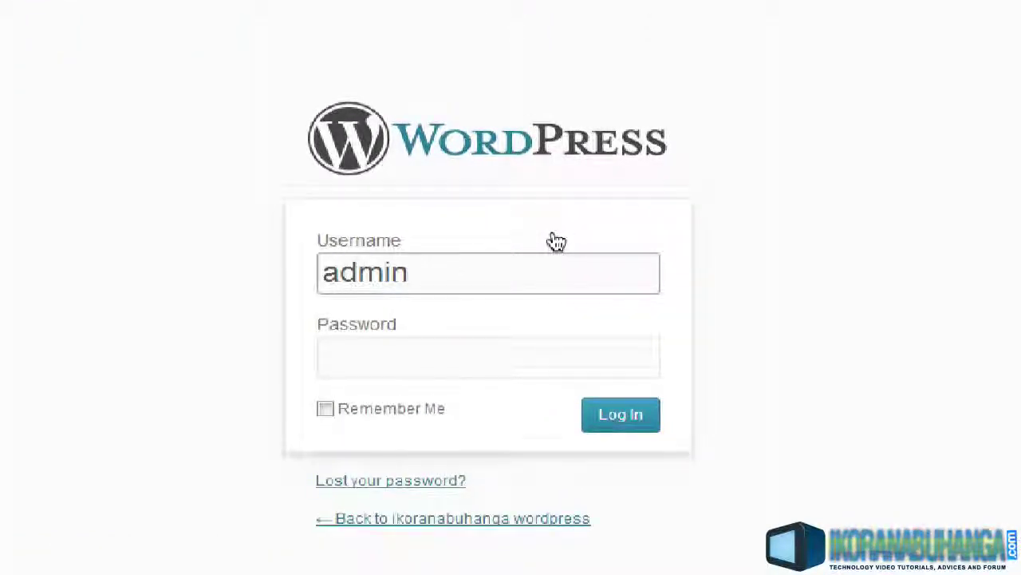
click(475, 372)
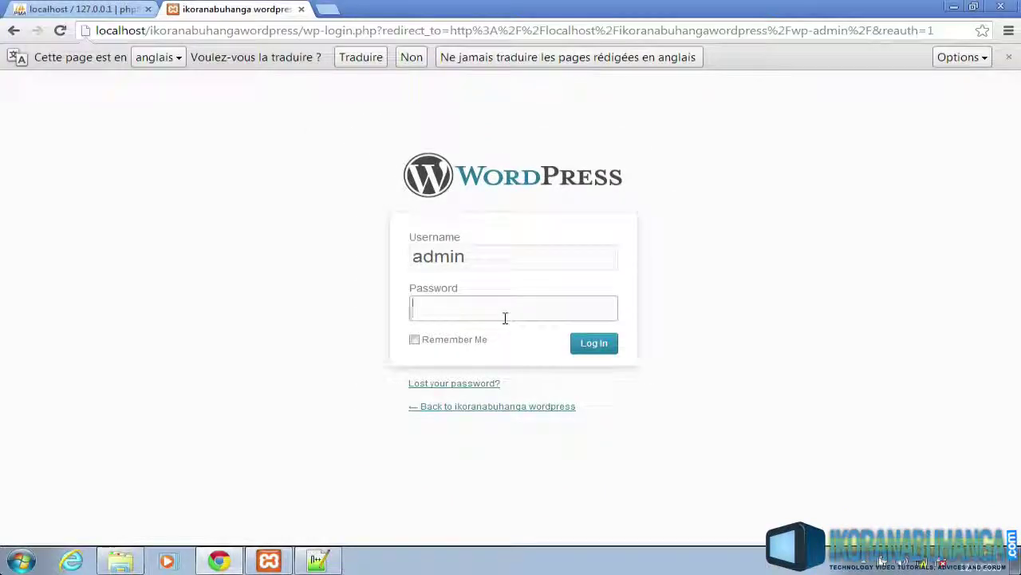
text(••••)
key(Return)
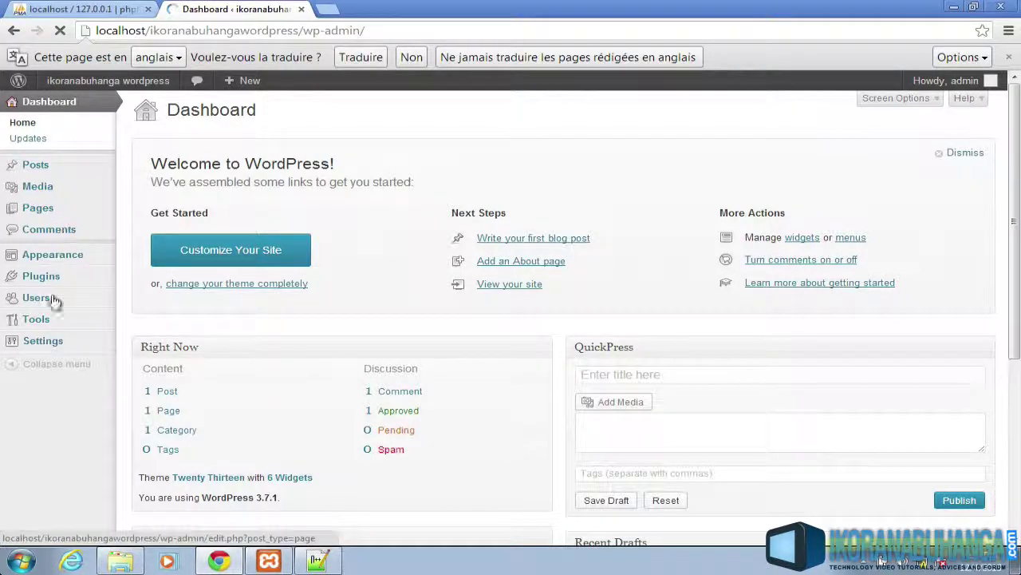
scroll(32, 117, down, 4)
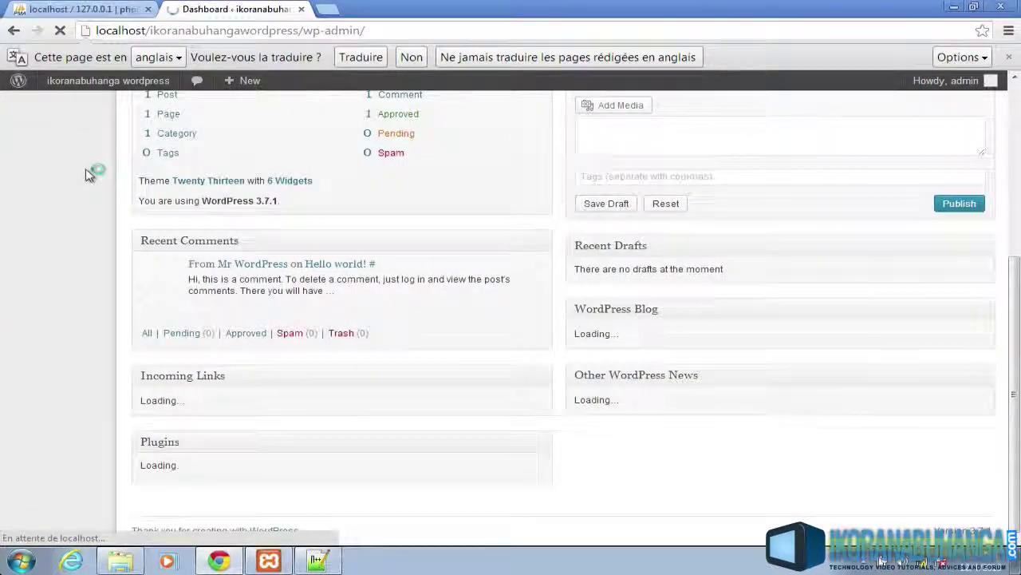
scroll(89, 172, up, 4)
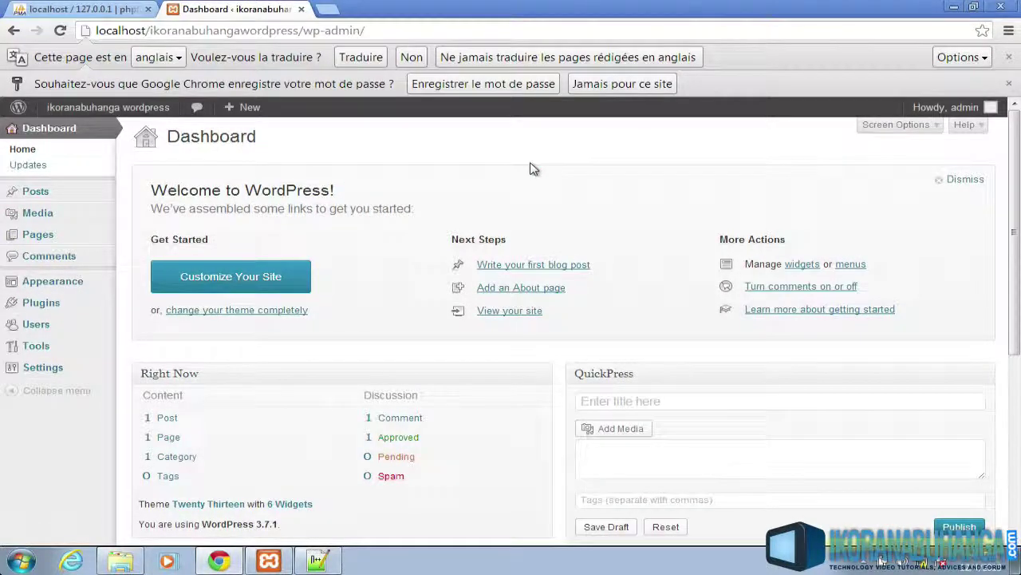
click(118, 110)
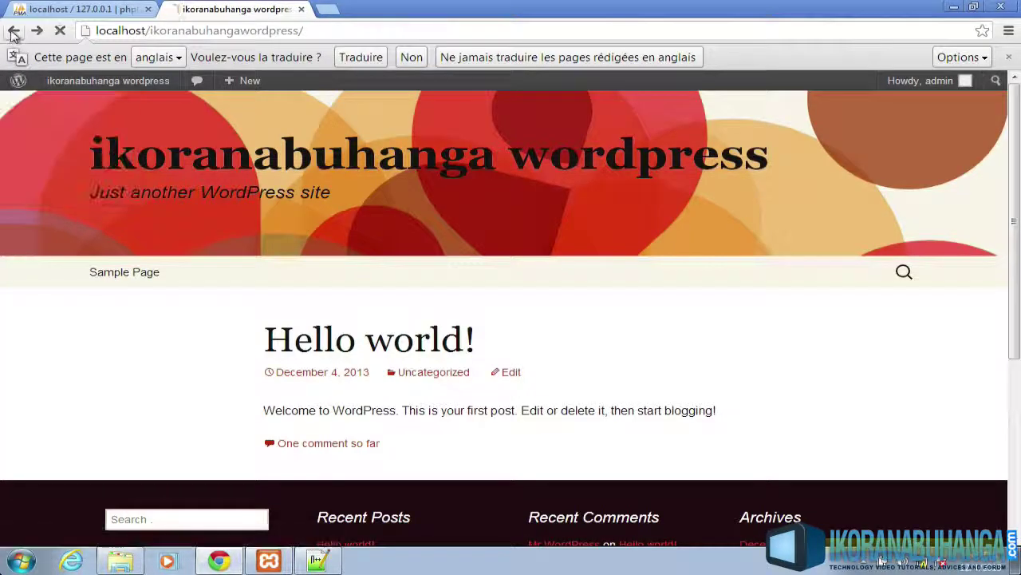
click(12, 31)
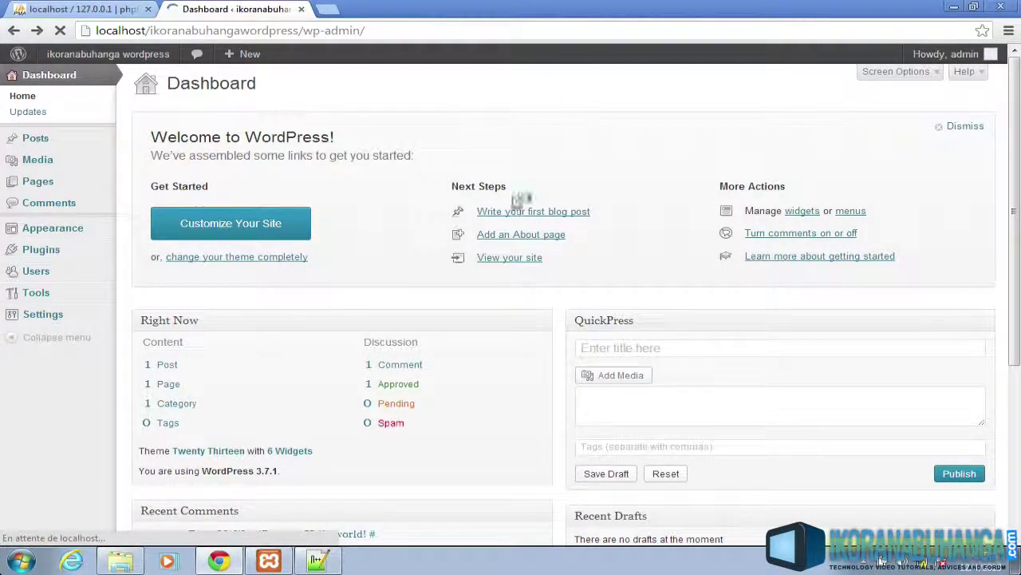
click(515, 211)
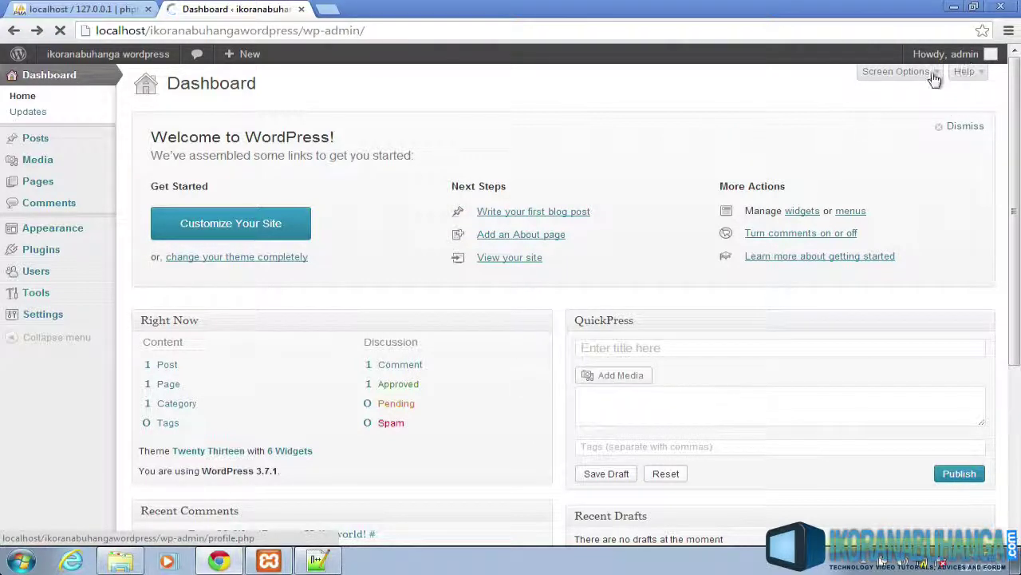
mouse_move(992, 60)
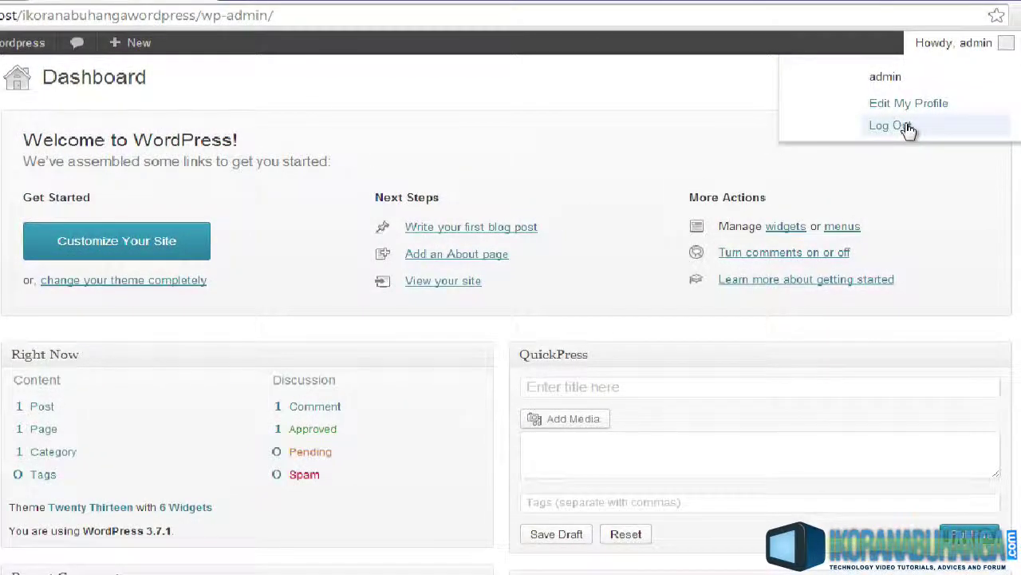
click(907, 131)
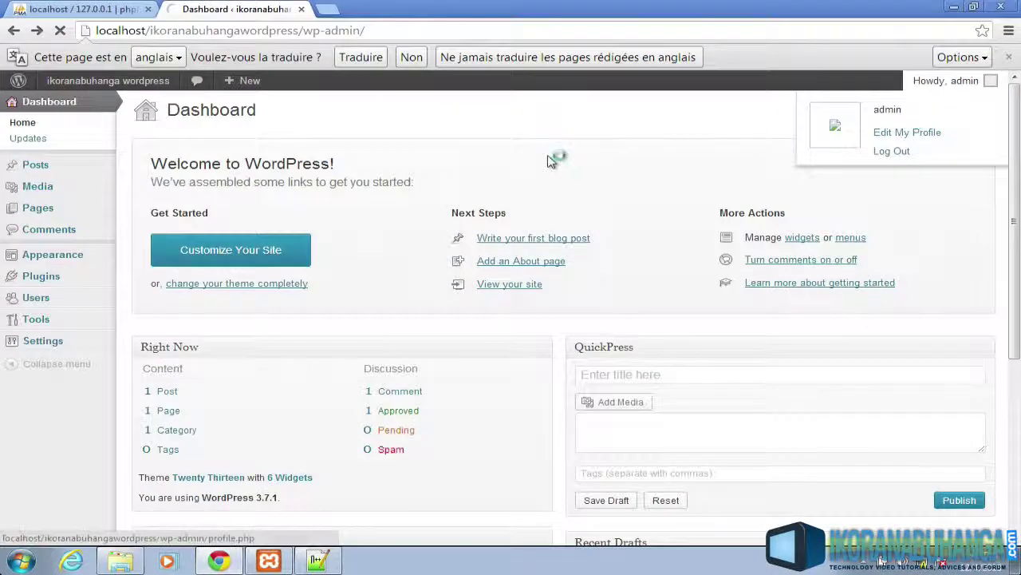